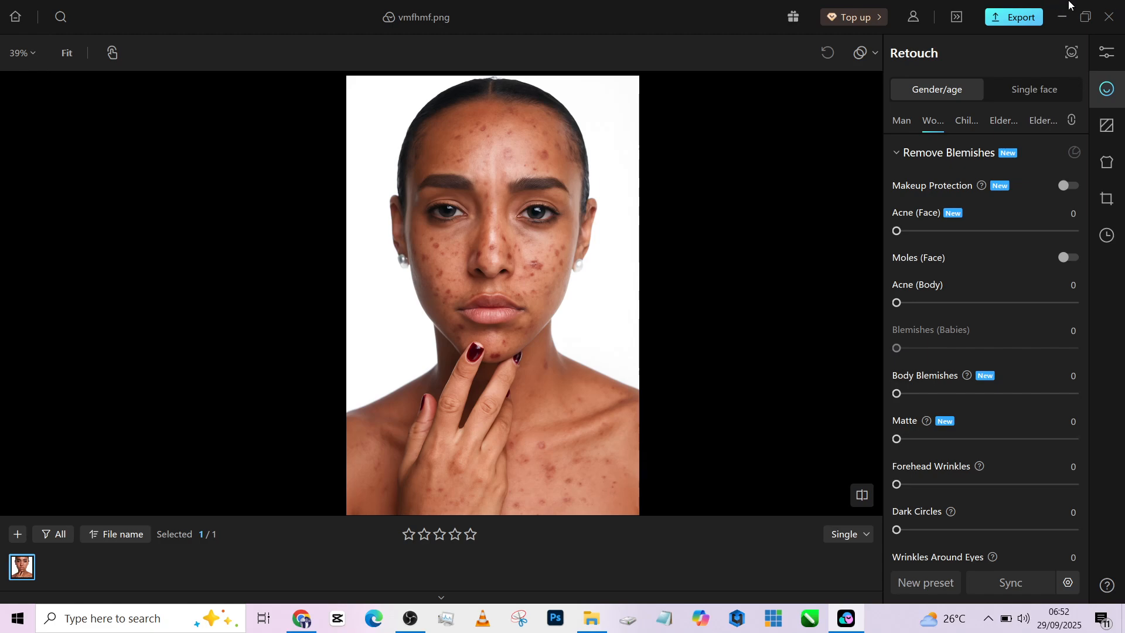
# Zoom in on the woman's eye and set Face Defocus Repair to 100 among the blemish removal settings
pyautogui.click(485, 188)
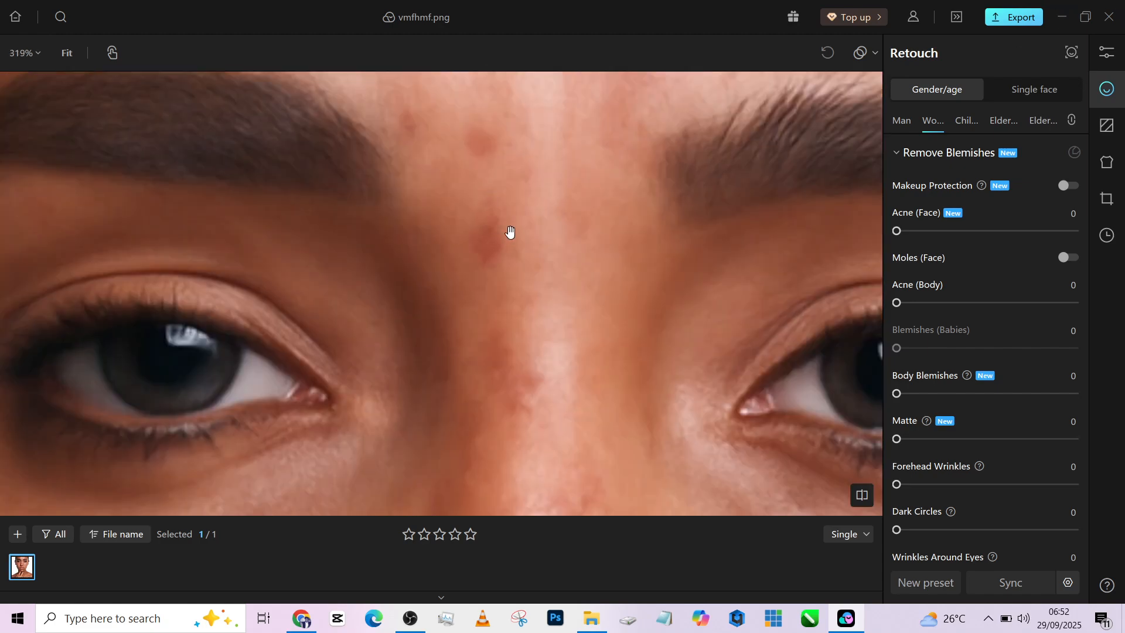
pyautogui.moveTo(655, 443); pyautogui.dragTo(356, 254)
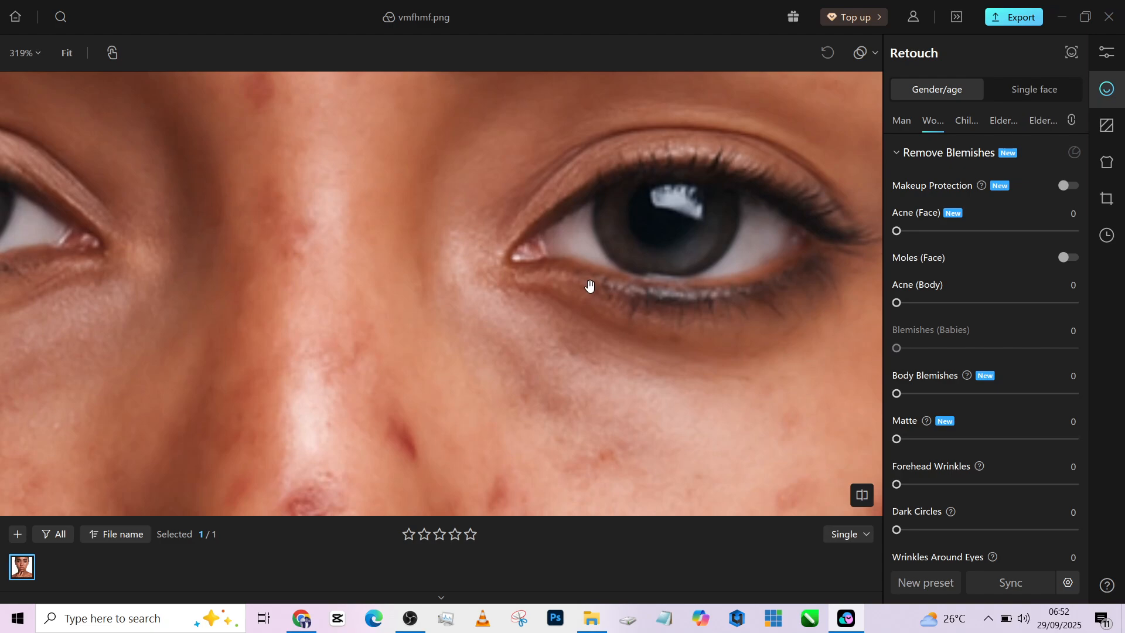
pyautogui.scroll(3, 717, 283)
pyautogui.scroll(-2, 693, 272)
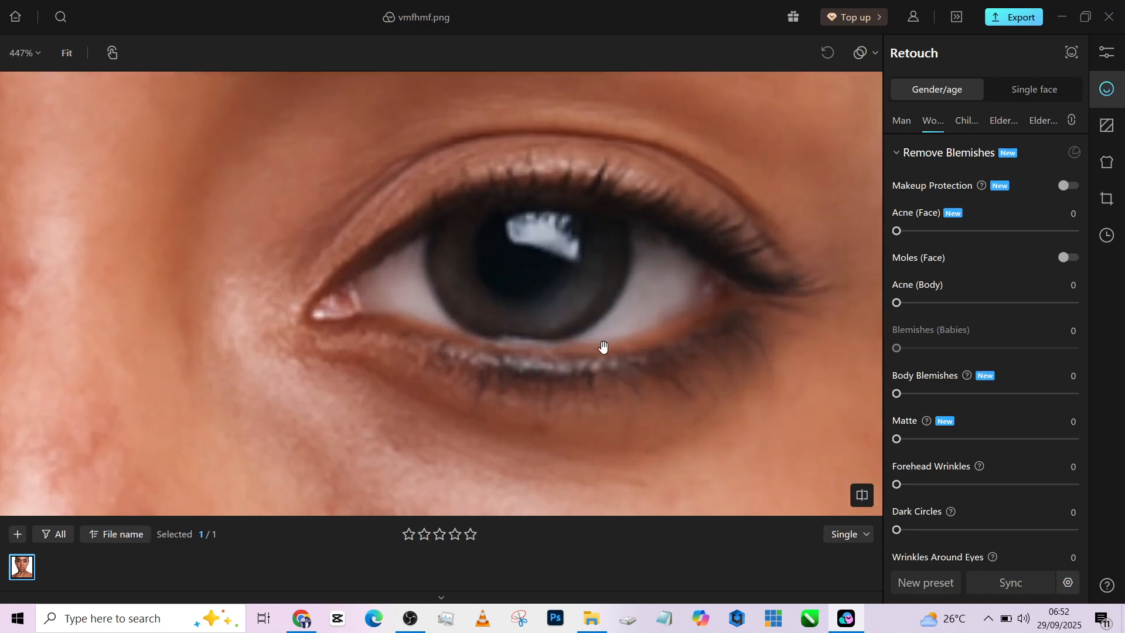
pyautogui.scroll(-3, 1018, 426)
pyautogui.scroll(-5, 1018, 426)
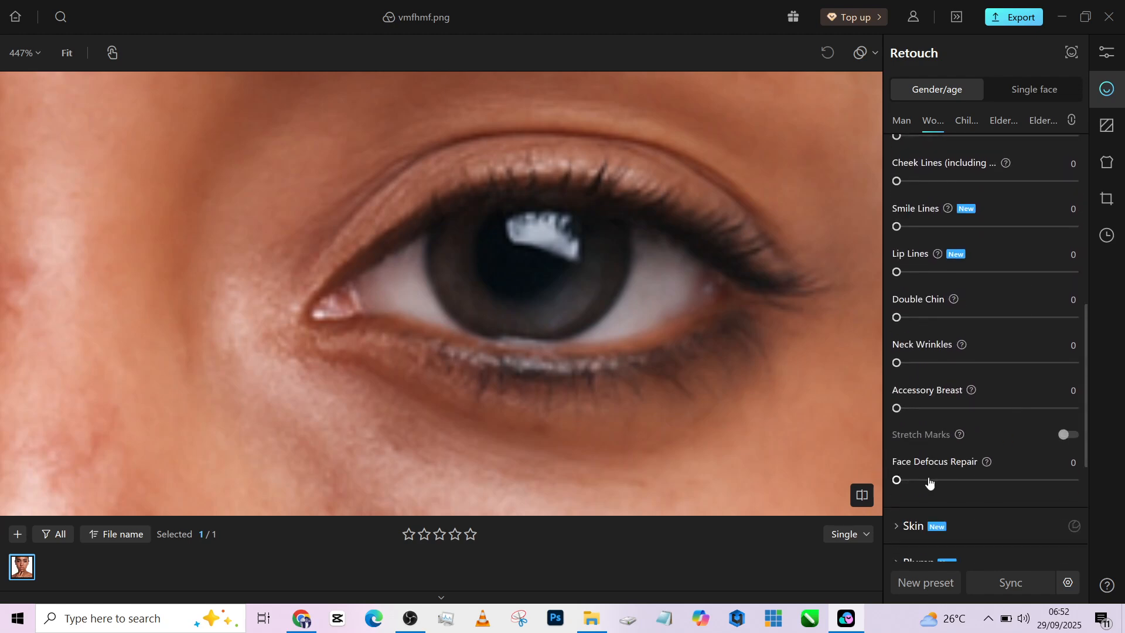
pyautogui.moveTo(929, 479); pyautogui.dragTo(1110, 487)
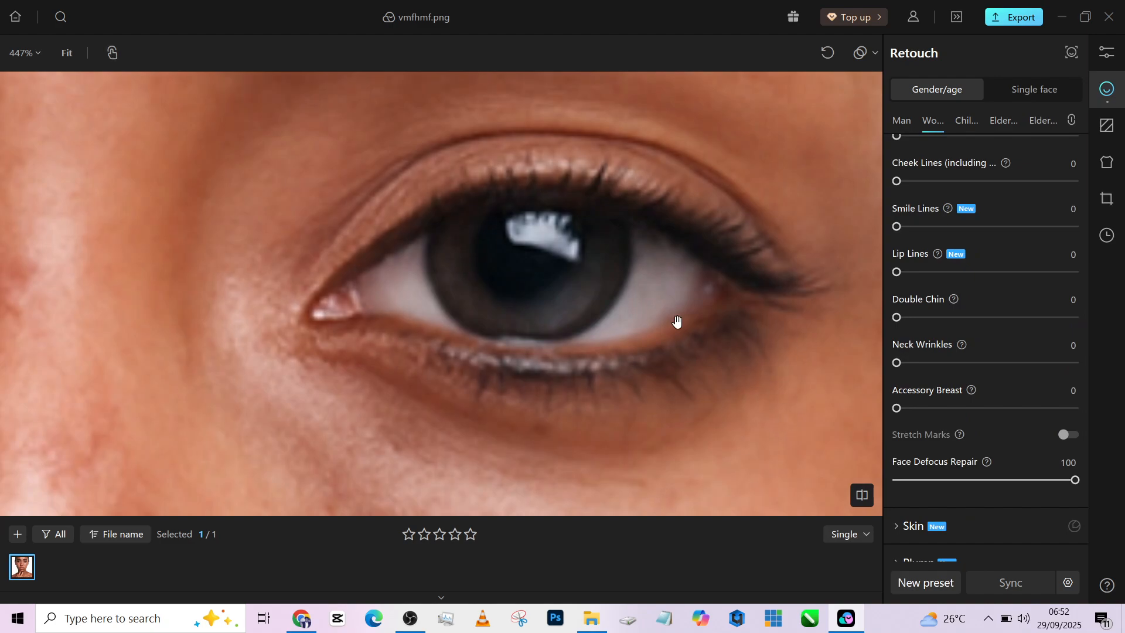
# Set the blemish removal sliders Acne (Face), Acne (Body) and Body Blemishes to 100
pyautogui.scroll(-9, 560, 292)
pyautogui.scroll(10, 562, 292)
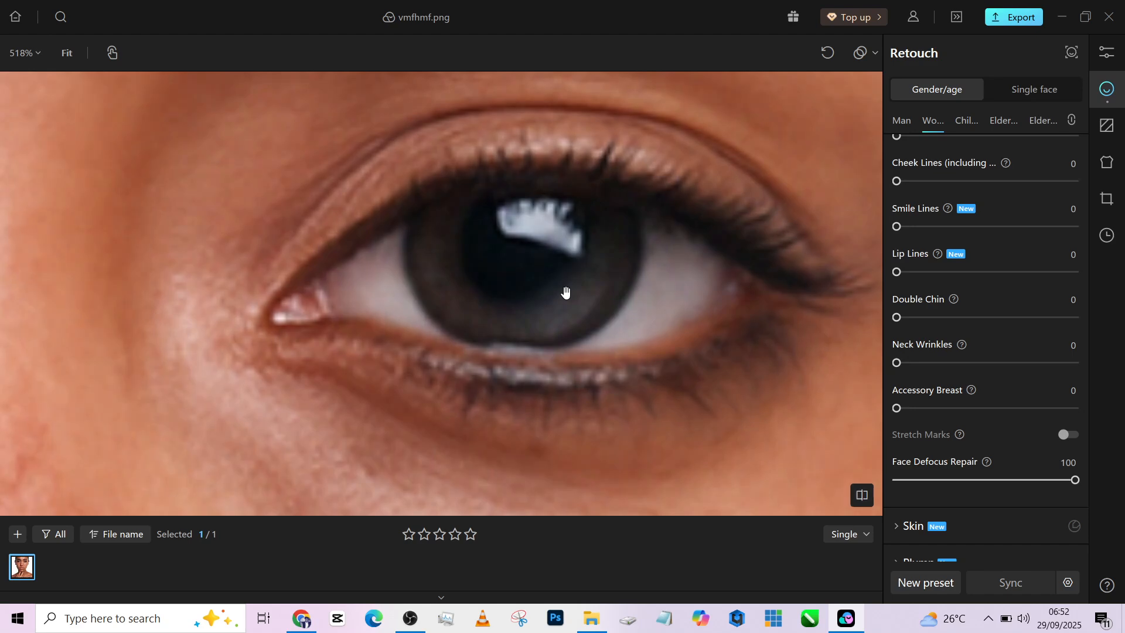
pyautogui.scroll(-12, 565, 292)
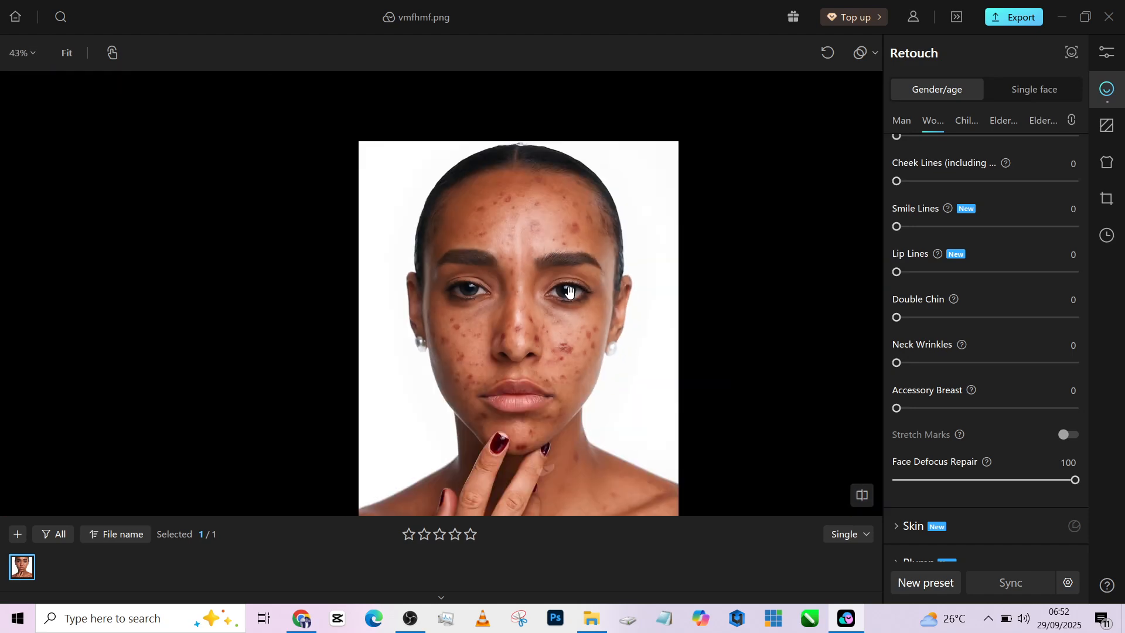
pyautogui.moveTo(533, 384); pyautogui.dragTo(495, 322)
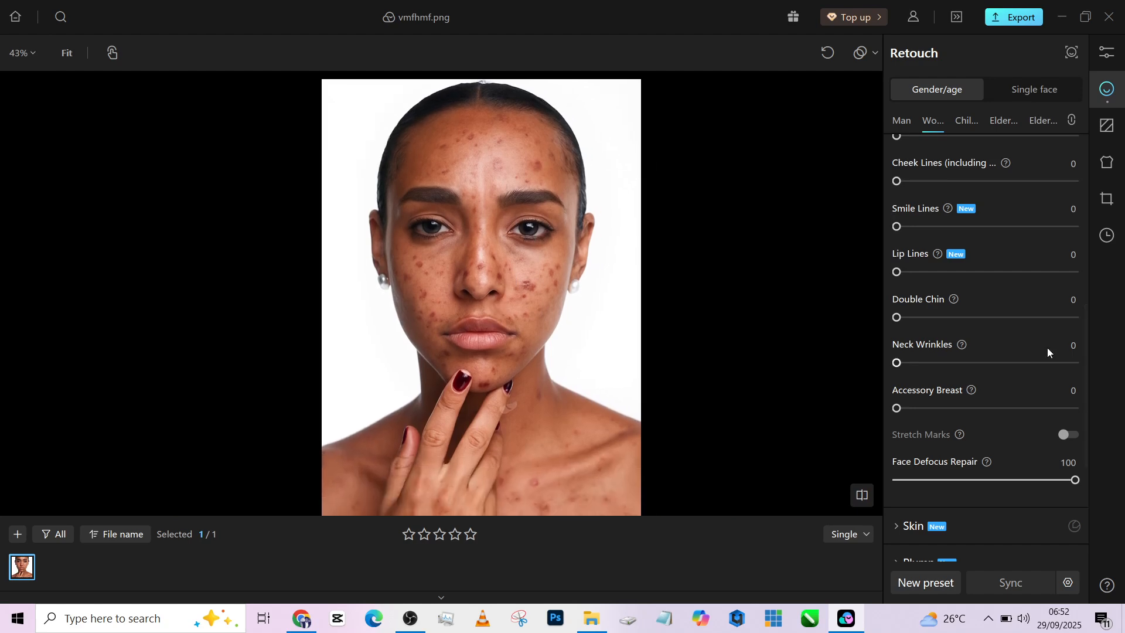
pyautogui.scroll(1, 1051, 332)
pyautogui.scroll(10, 1052, 331)
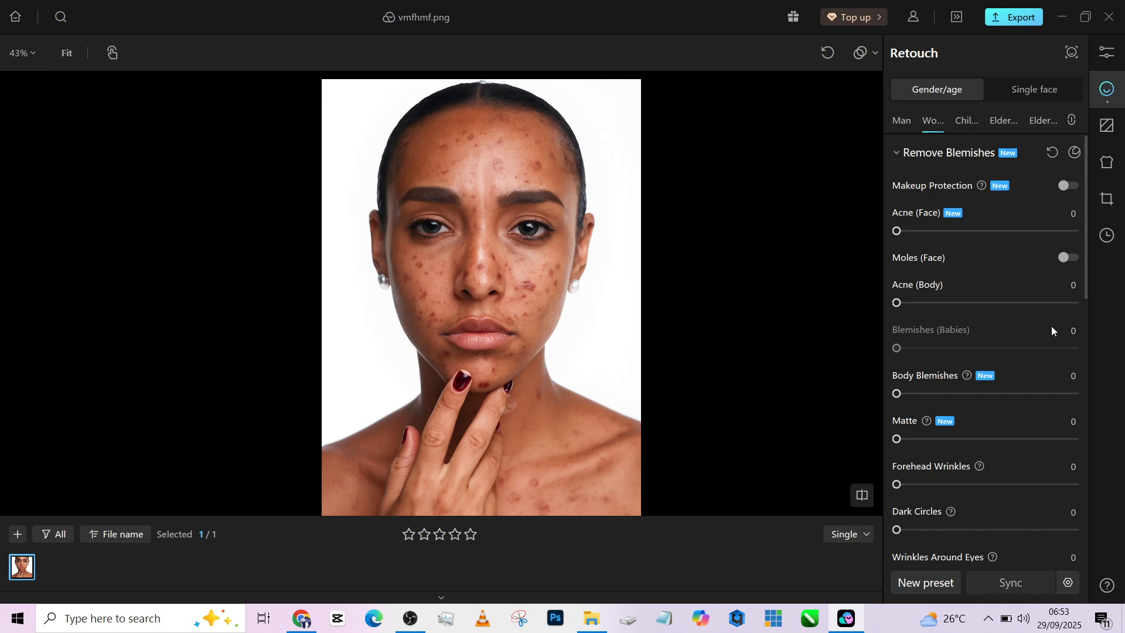
pyautogui.moveTo(1043, 232); pyautogui.dragTo(1075, 231)
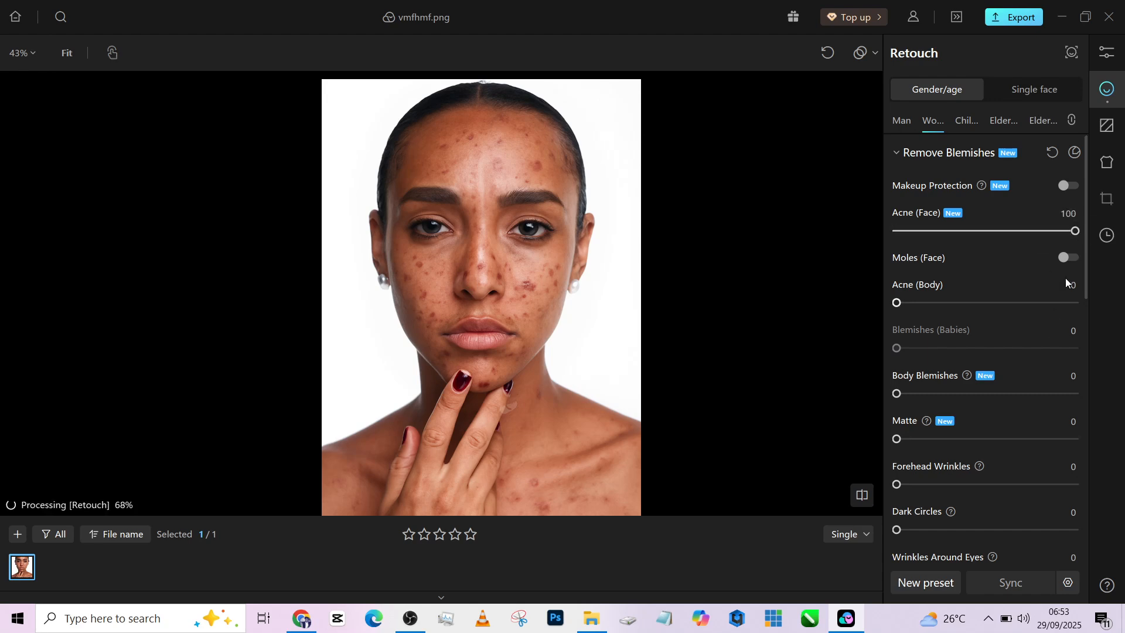
pyautogui.moveTo(1064, 304); pyautogui.dragTo(1081, 302)
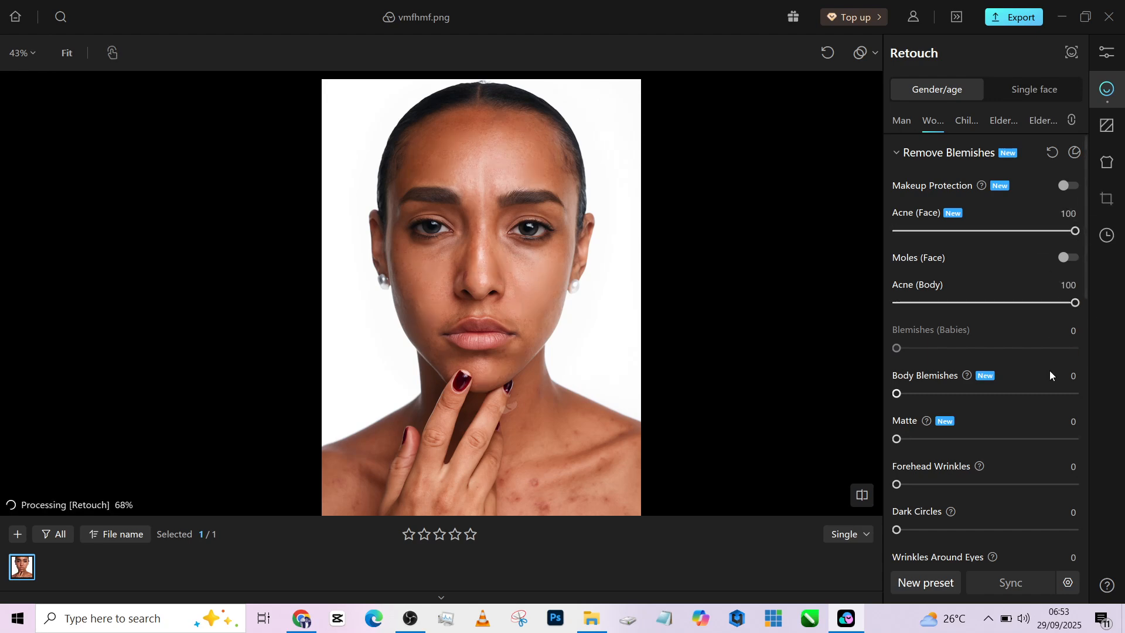
pyautogui.moveTo(1055, 402); pyautogui.dragTo(1088, 396)
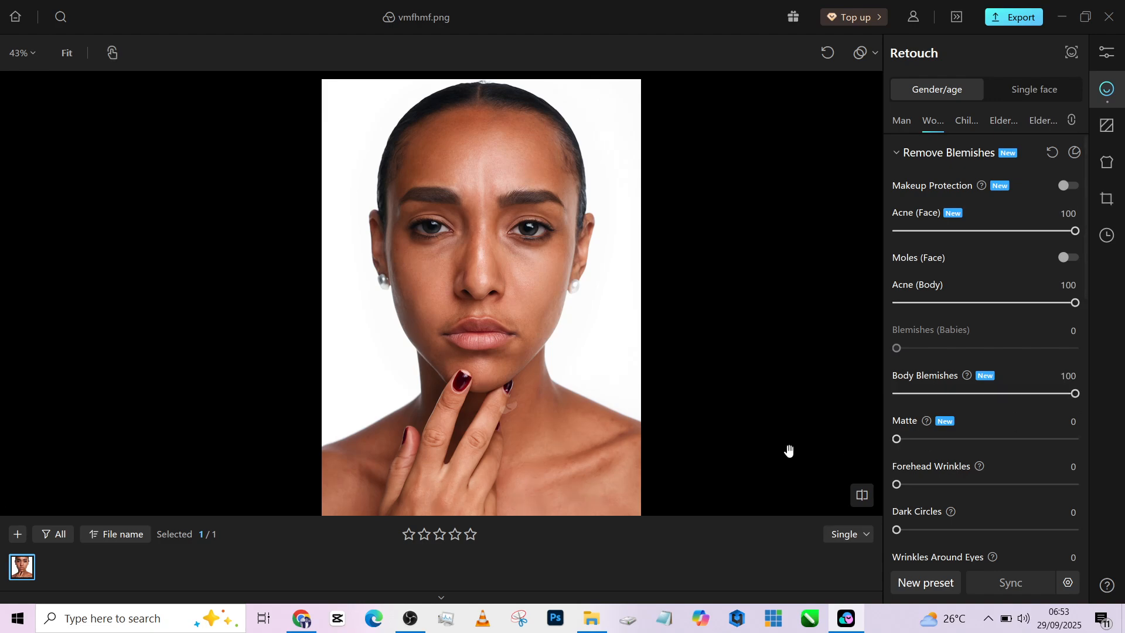
# Set Matte to 41 and both Forehead Wrinkles and Dark Circles to 100
pyautogui.moveTo(522, 352); pyautogui.dragTo(498, 314)
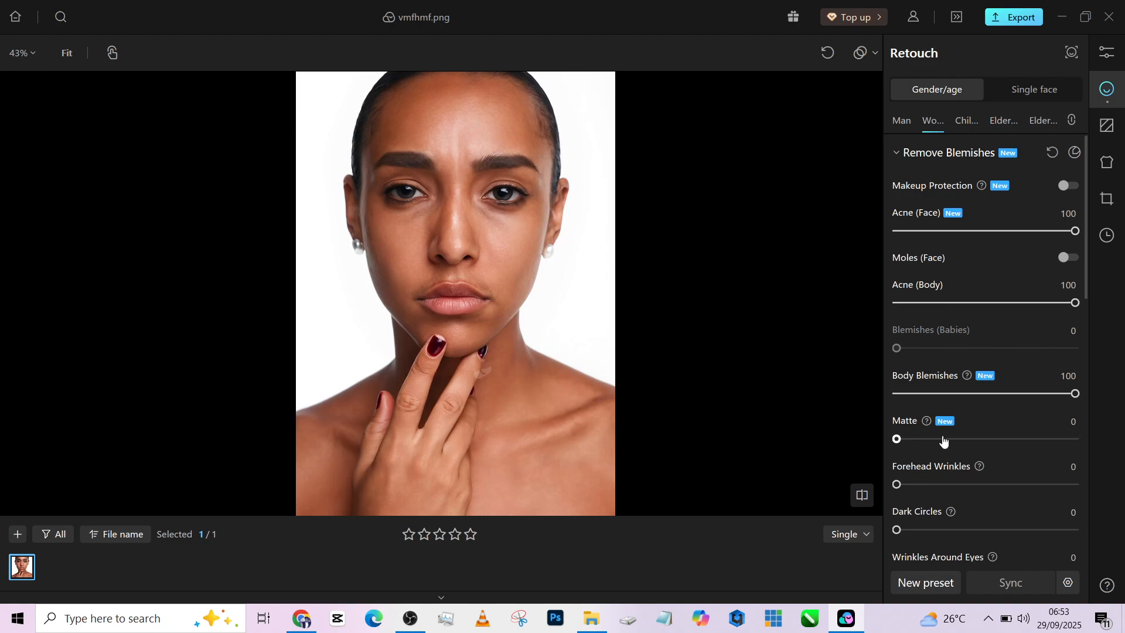
pyautogui.moveTo(944, 440); pyautogui.dragTo(969, 440)
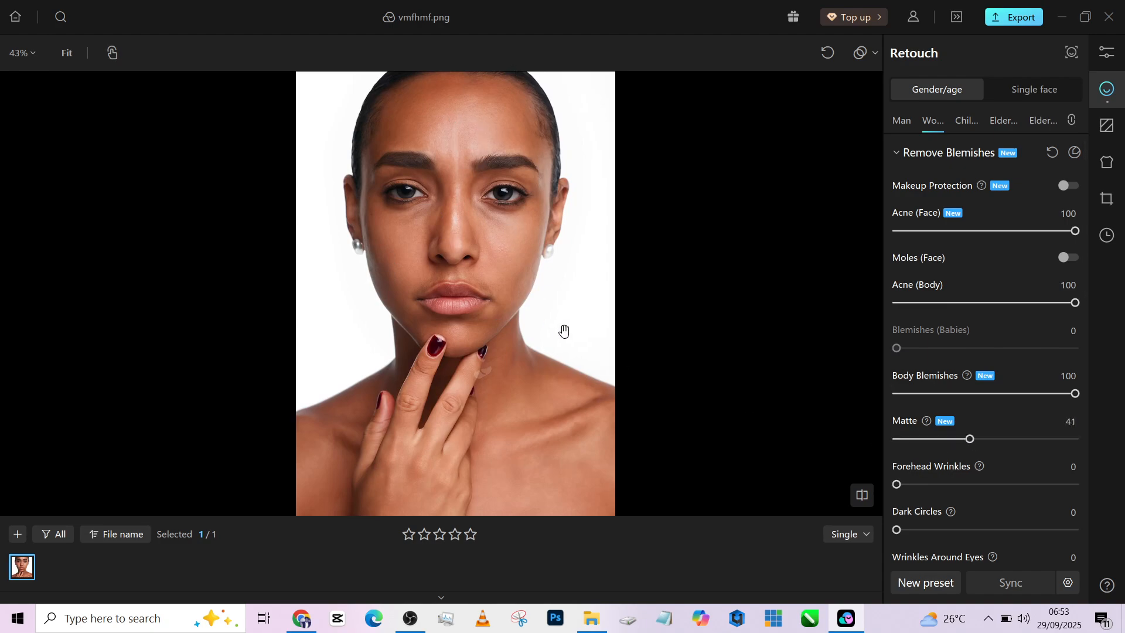
pyautogui.scroll(-1, 938, 478)
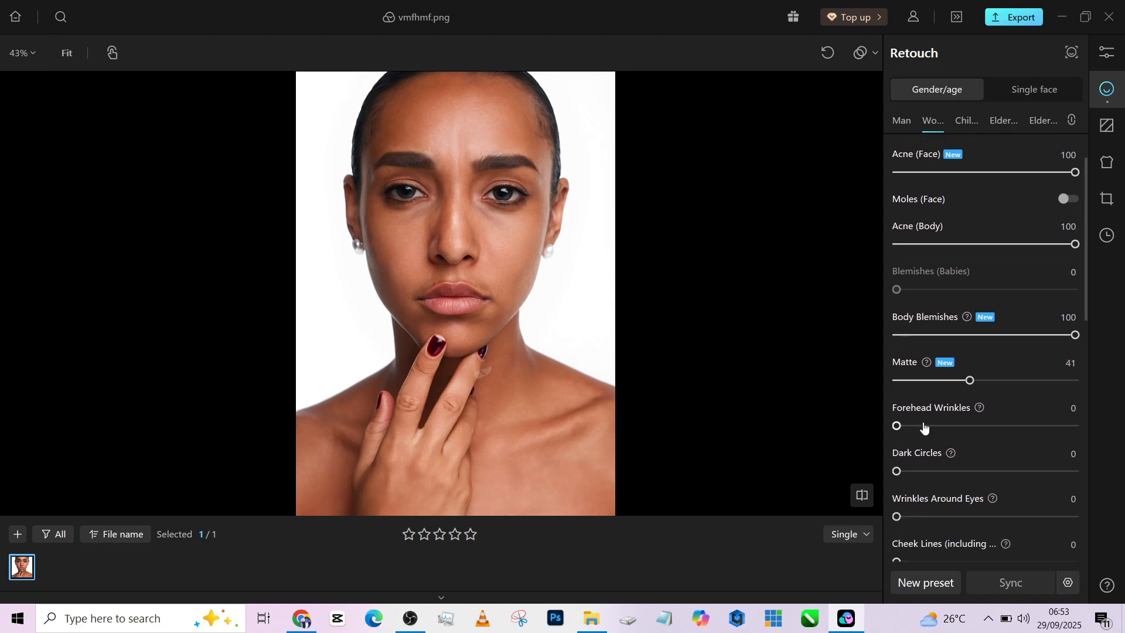
pyautogui.moveTo(922, 427); pyautogui.dragTo(1081, 431)
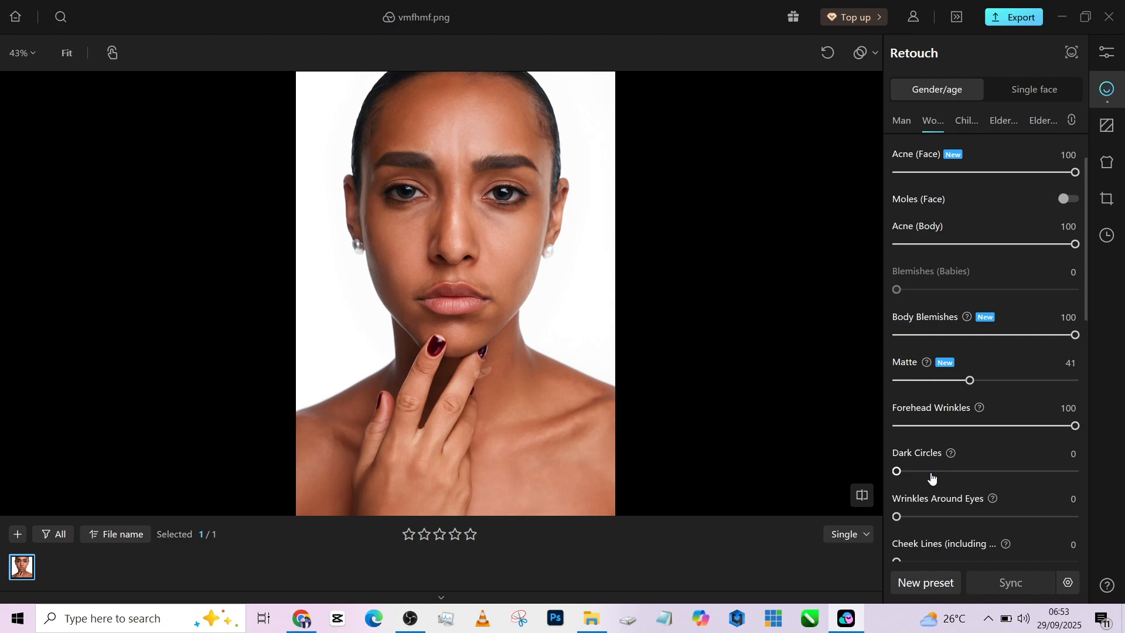
pyautogui.moveTo(930, 475); pyautogui.dragTo(1094, 474)
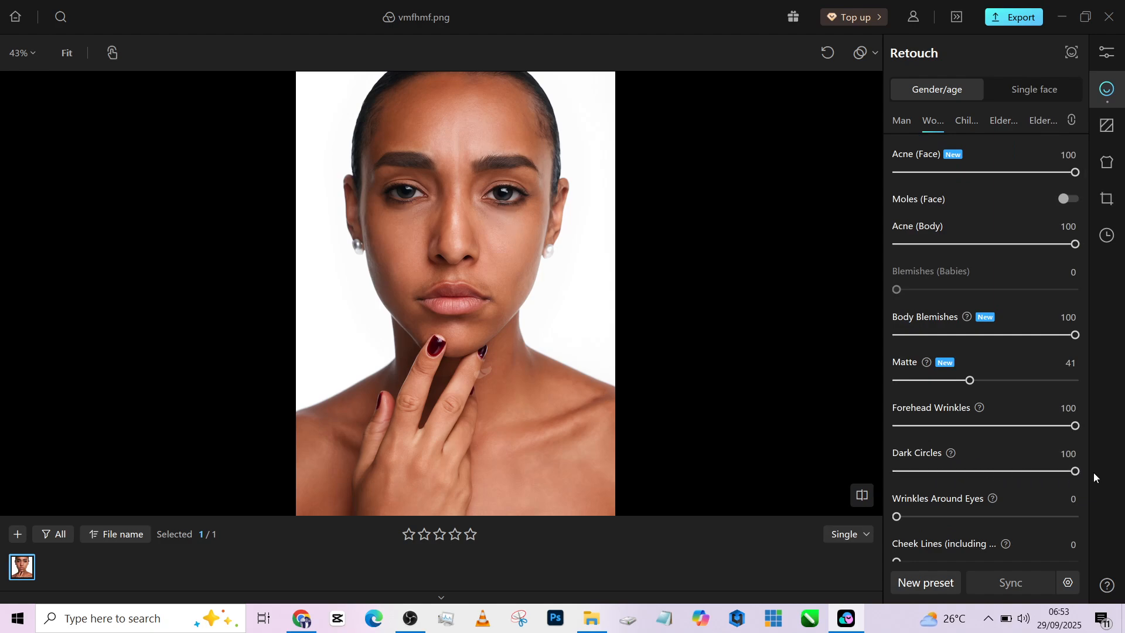
# Set Wrinkles Around Eyes to 68 and Cheek Lines to 100
pyautogui.scroll(1, 484, 131)
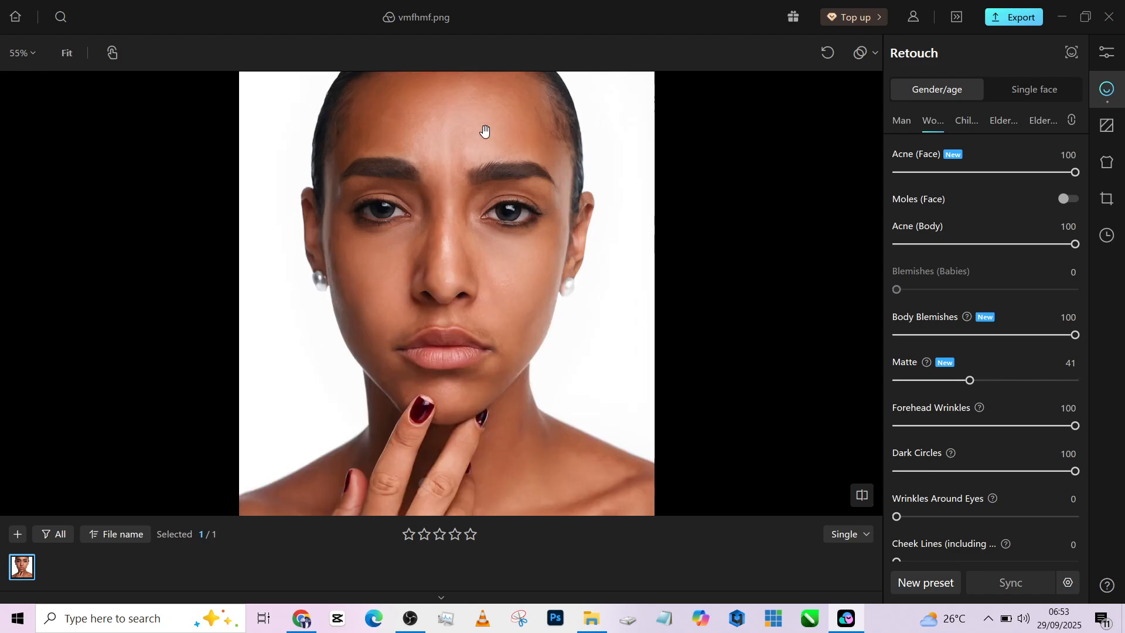
pyautogui.scroll(-2, 484, 130)
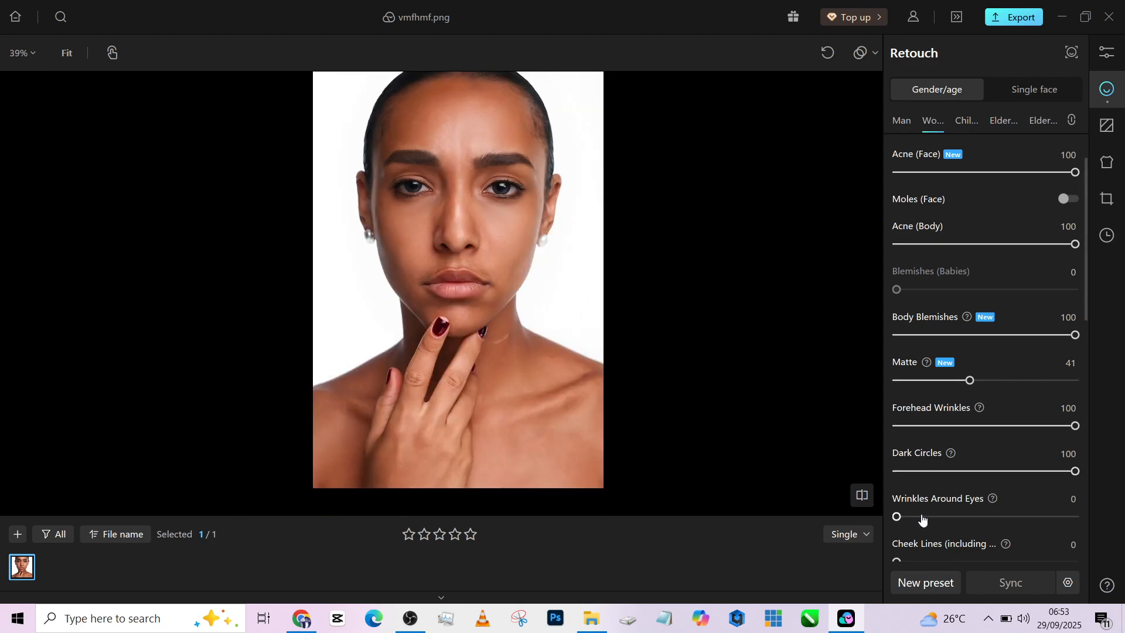
pyautogui.moveTo(929, 517); pyautogui.dragTo(1018, 516)
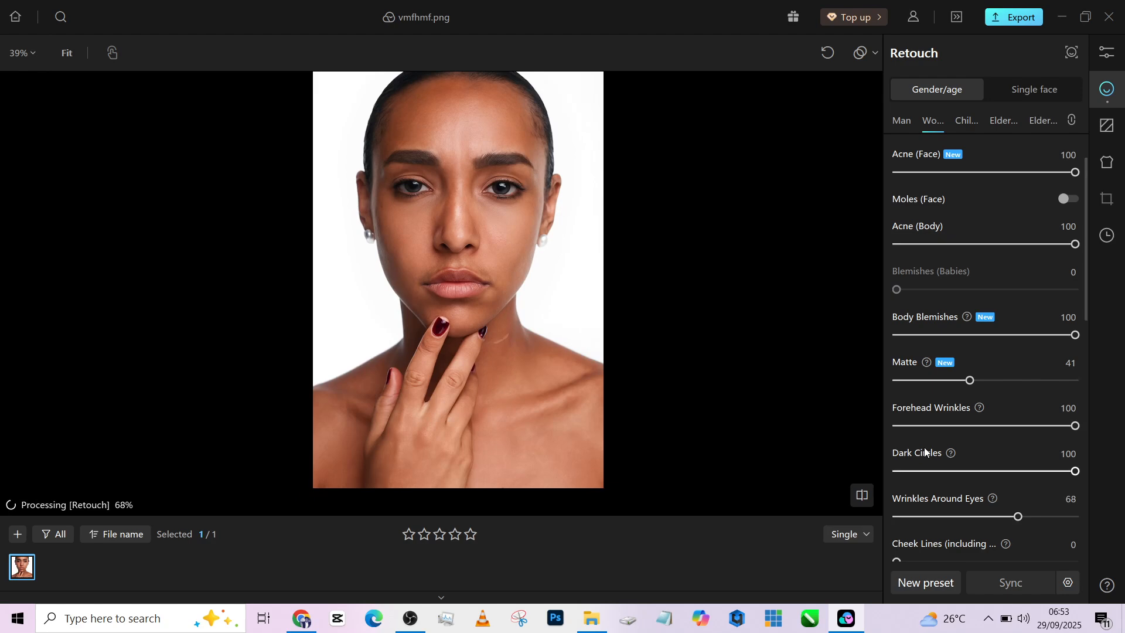
pyautogui.scroll(-2, 941, 482)
pyautogui.moveTo(943, 492); pyautogui.dragTo(1114, 492)
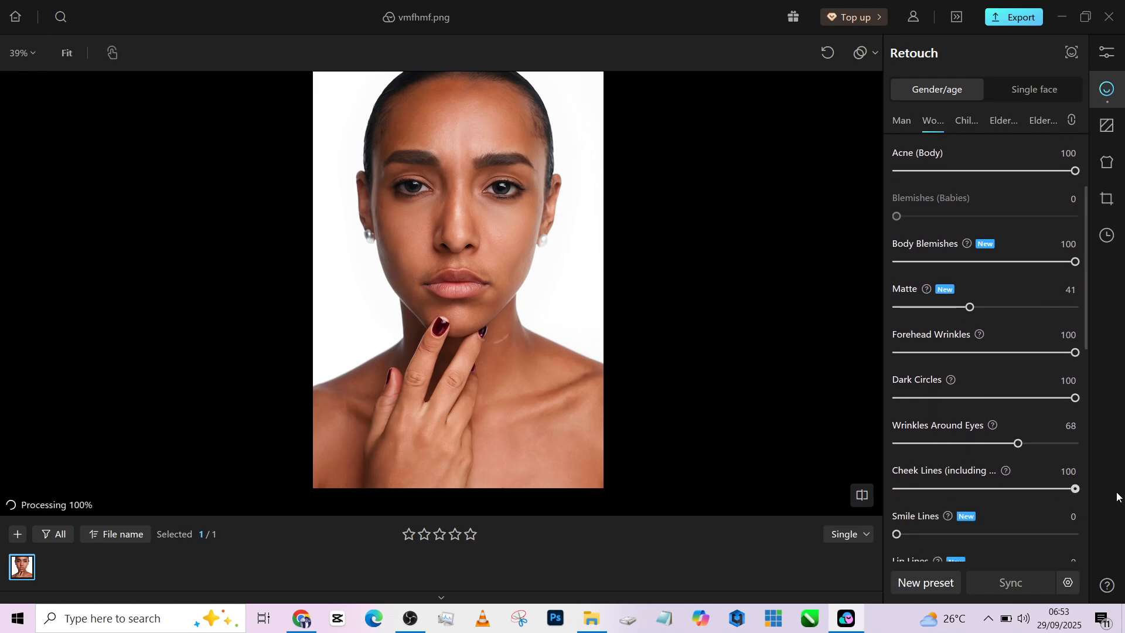
# Compare the retouched face with the original photo by toggling the before and after views
pyautogui.scroll(2, 456, 152)
pyautogui.moveTo(457, 221); pyautogui.dragTo(453, 293)
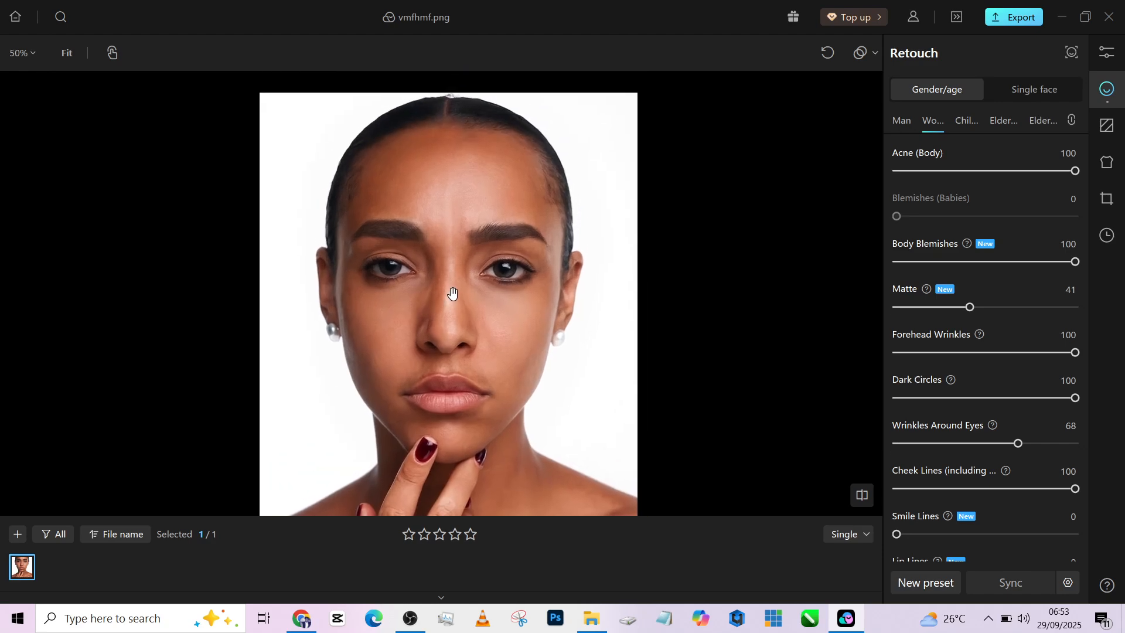
pyautogui.press('space')
pyautogui.press('space')
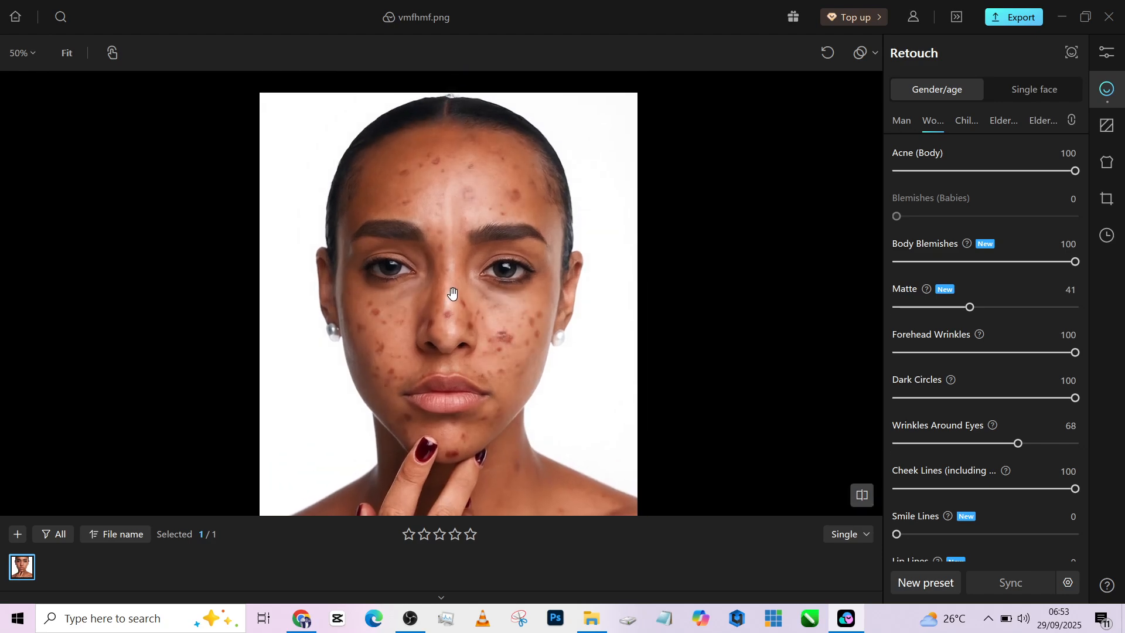
pyautogui.press('space')
pyautogui.press('space')
pyautogui.press('space')
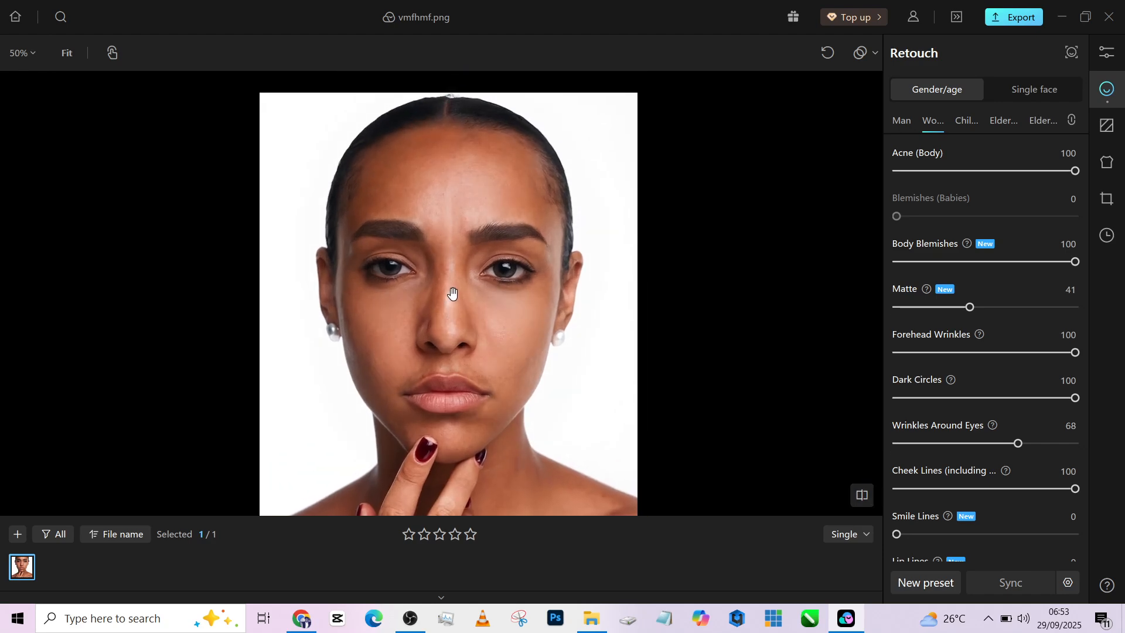
pyautogui.press('space')
# Collapse the blemish removal settings, expand the Skin settings and set the first Frequency Separation strength to 100
pyautogui.scroll(-2, 990, 498)
pyautogui.scroll(4, 990, 501)
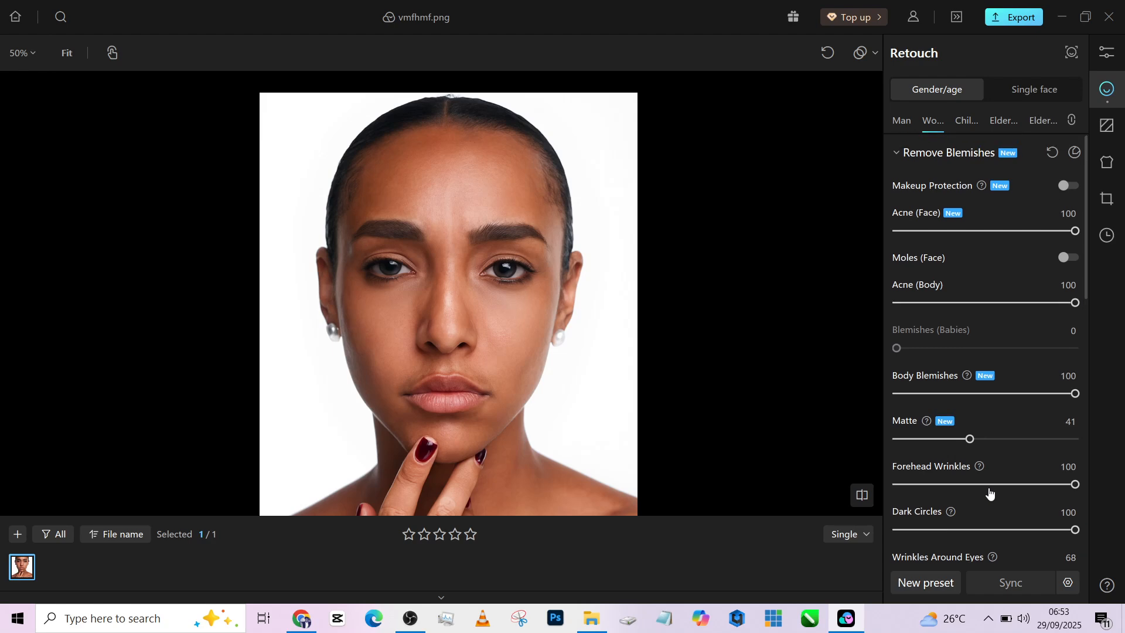
pyautogui.click(899, 155)
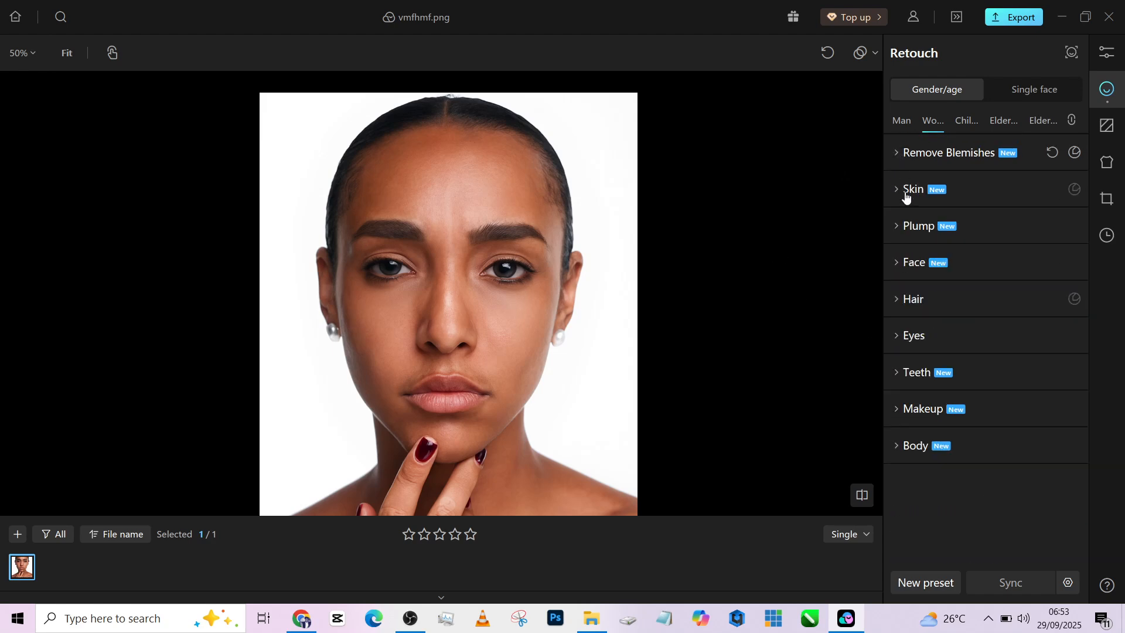
pyautogui.click(904, 190)
pyautogui.scroll(-2, 982, 282)
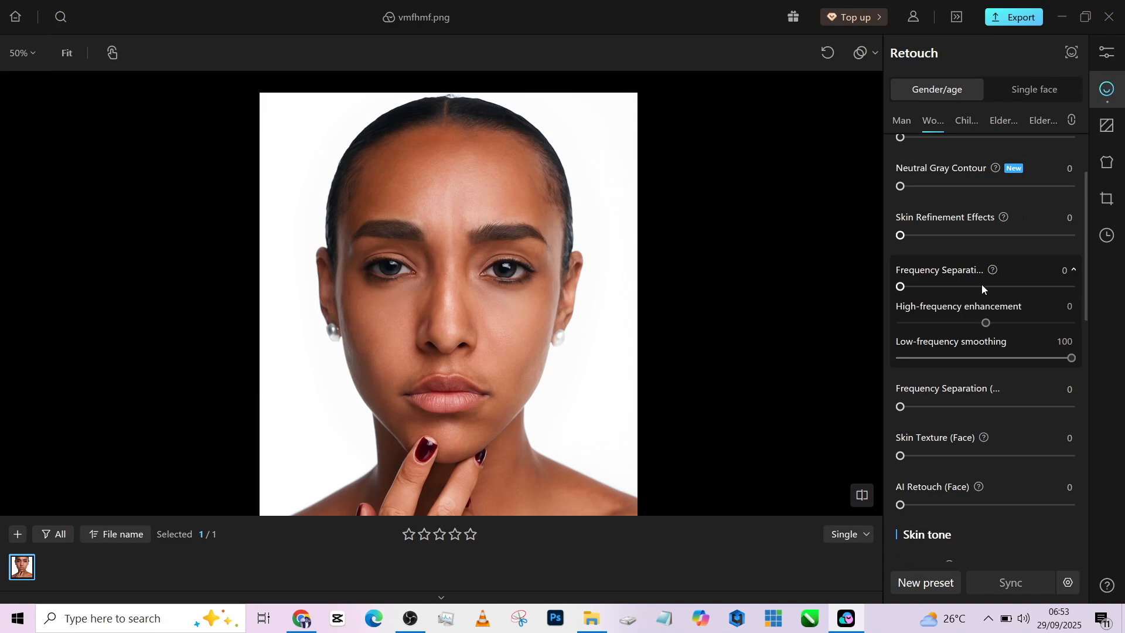
pyautogui.moveTo(515, 373); pyautogui.dragTo(516, 366)
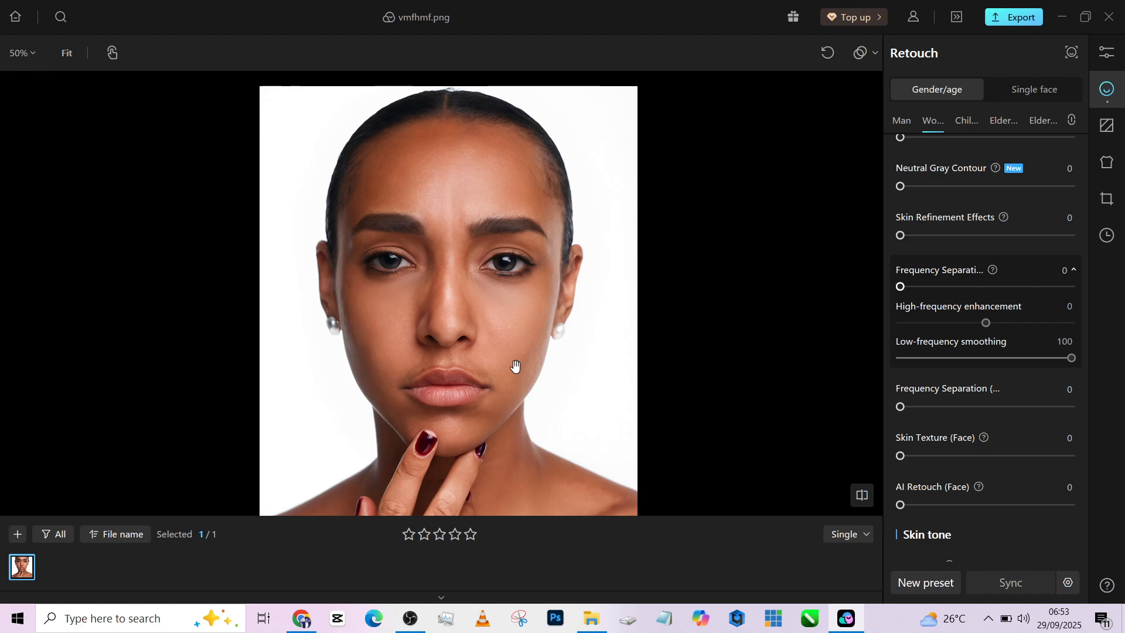
pyautogui.scroll(3, 516, 366)
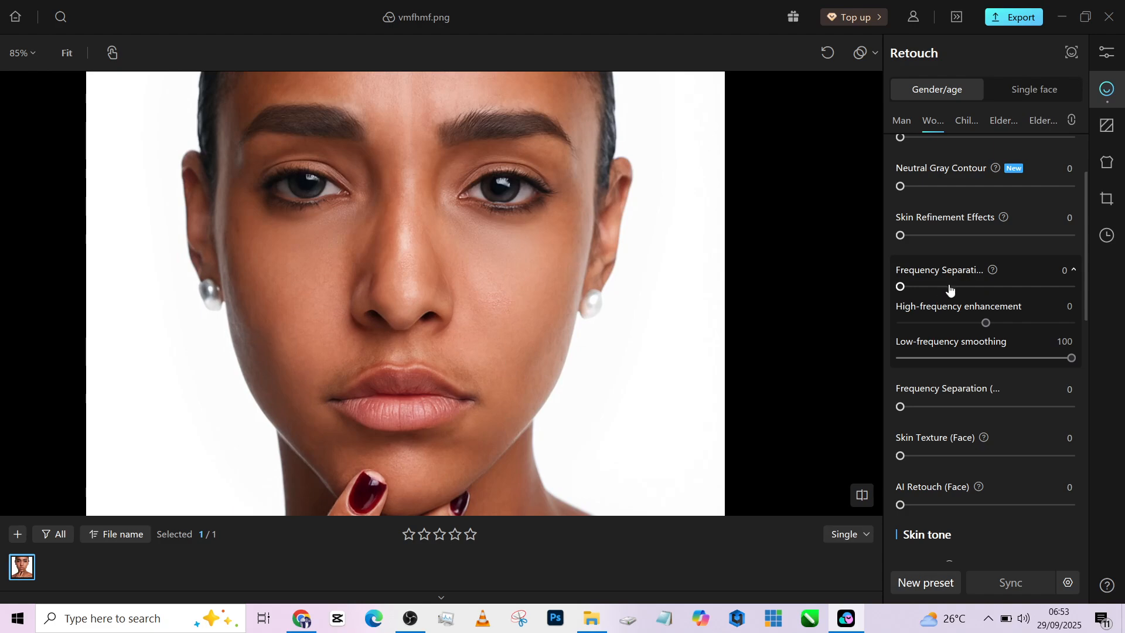
pyautogui.moveTo(951, 287); pyautogui.dragTo(1102, 302)
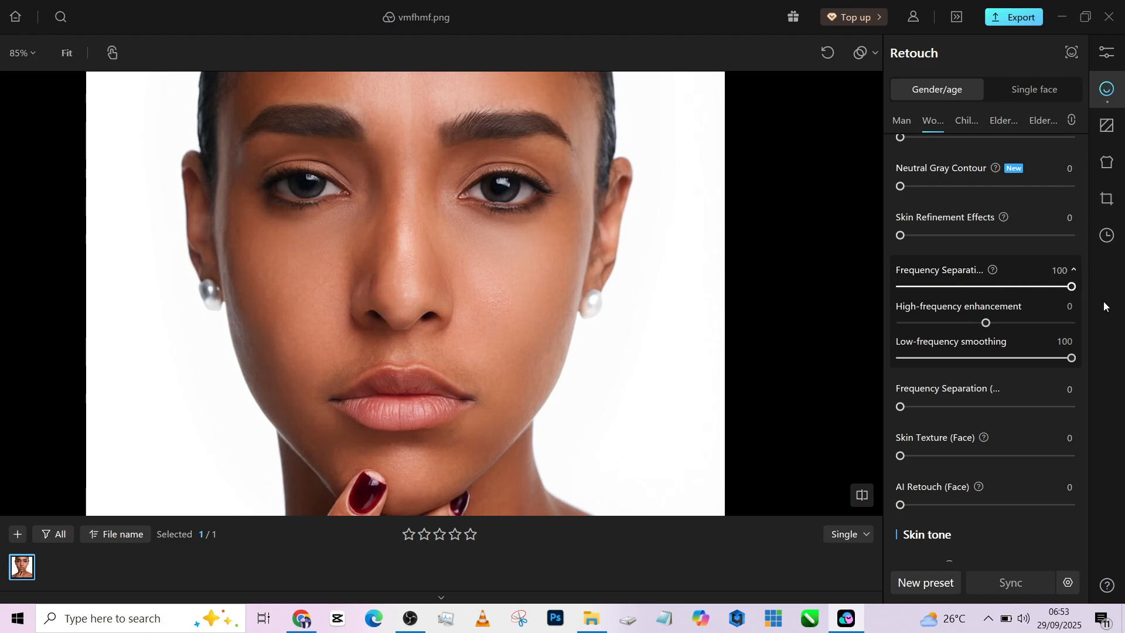
# Compare the face with the original, and set High-frequency enhancement to 11 and Skin Refinement Effects to 46
pyautogui.scroll(-4, 485, 370)
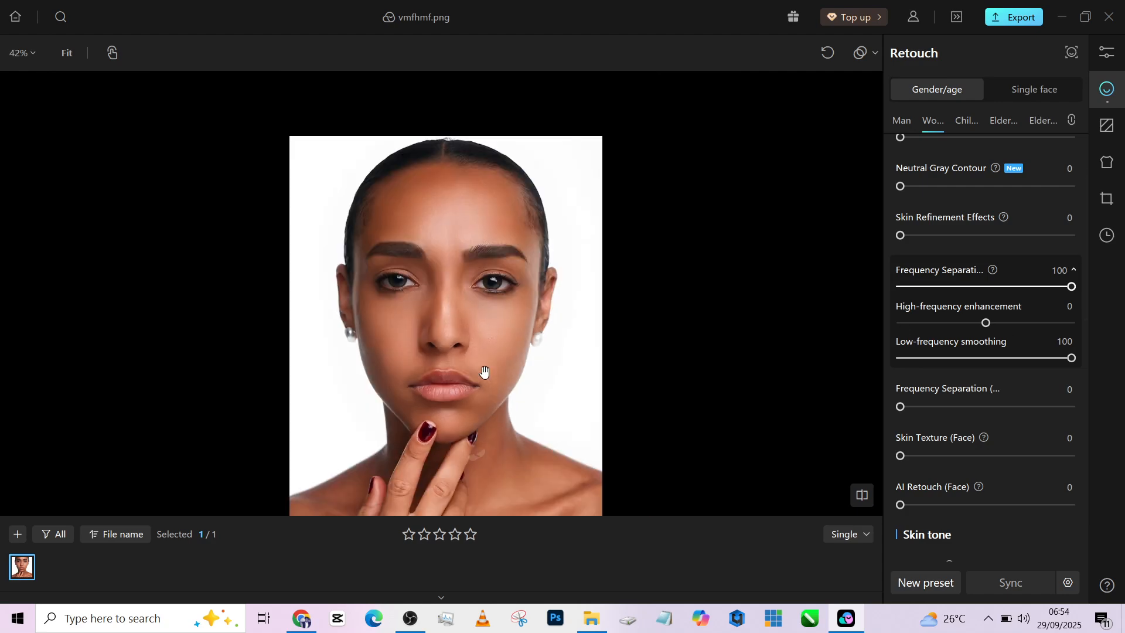
pyautogui.scroll(3, 492, 331)
pyautogui.press('space')
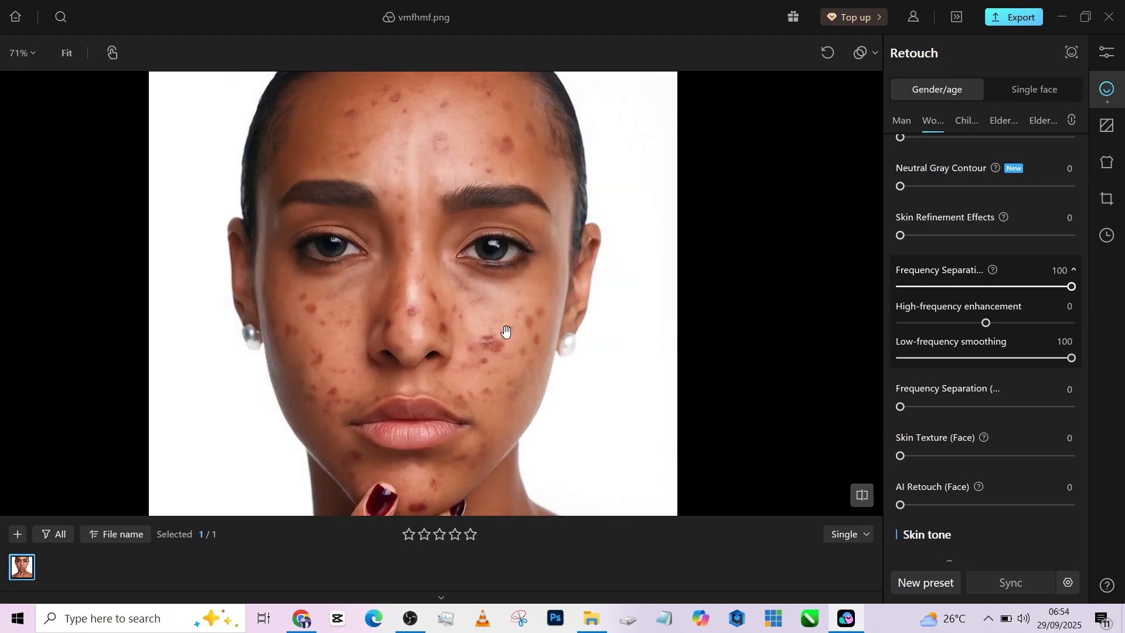
pyautogui.press('space')
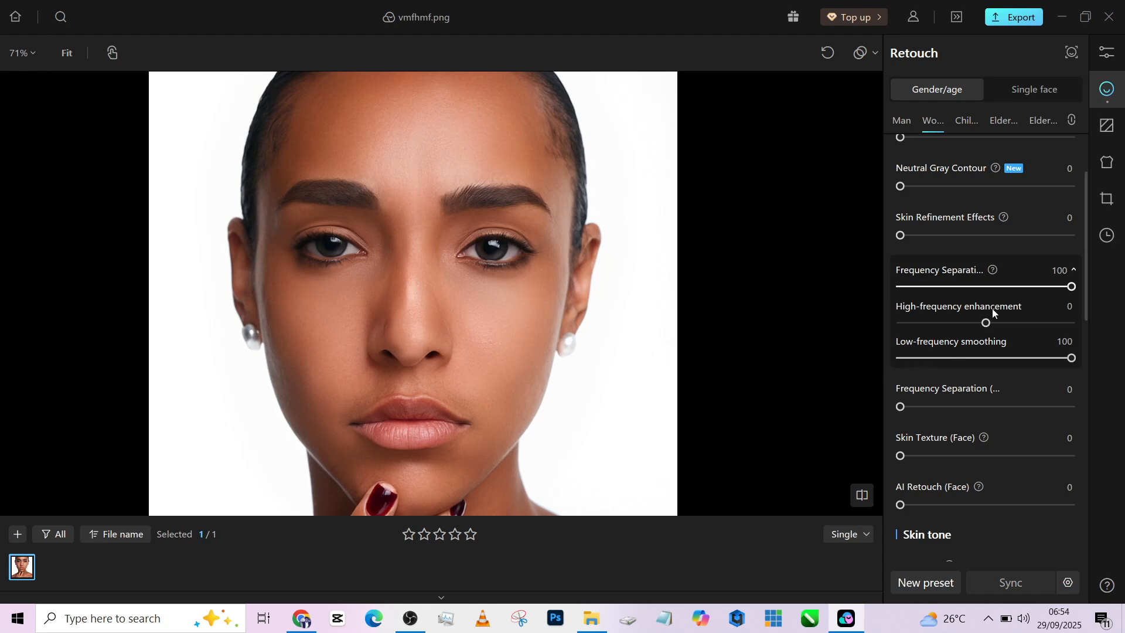
pyautogui.moveTo(986, 322); pyautogui.dragTo(996, 324)
pyautogui.click(1001, 236)
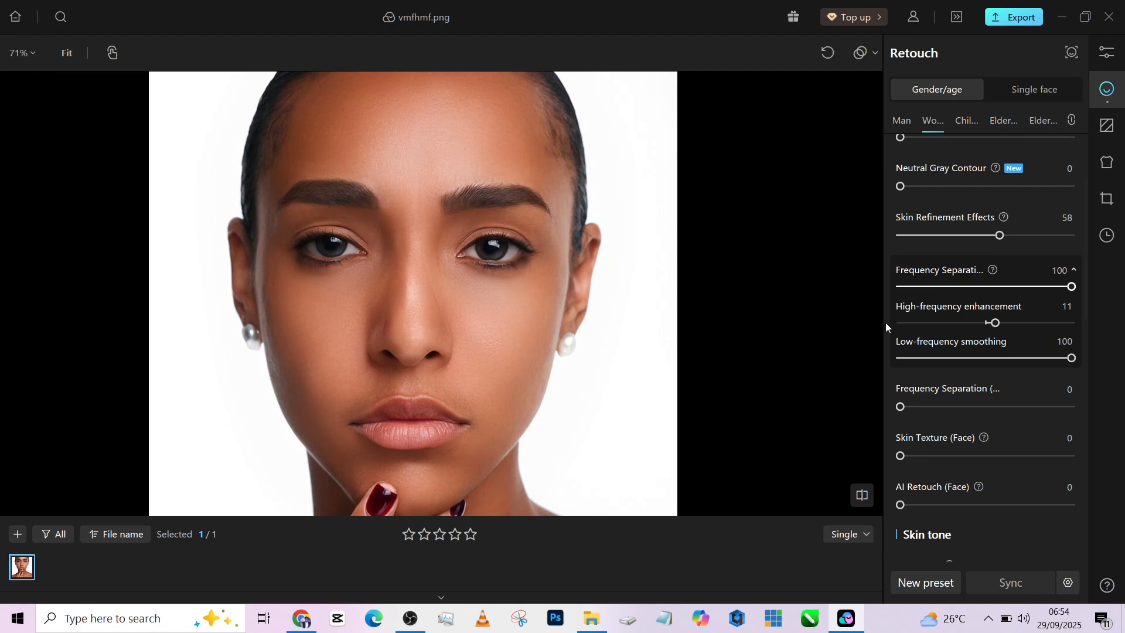
pyautogui.moveTo(994, 237); pyautogui.dragTo(979, 237)
pyautogui.scroll(1, 969, 302)
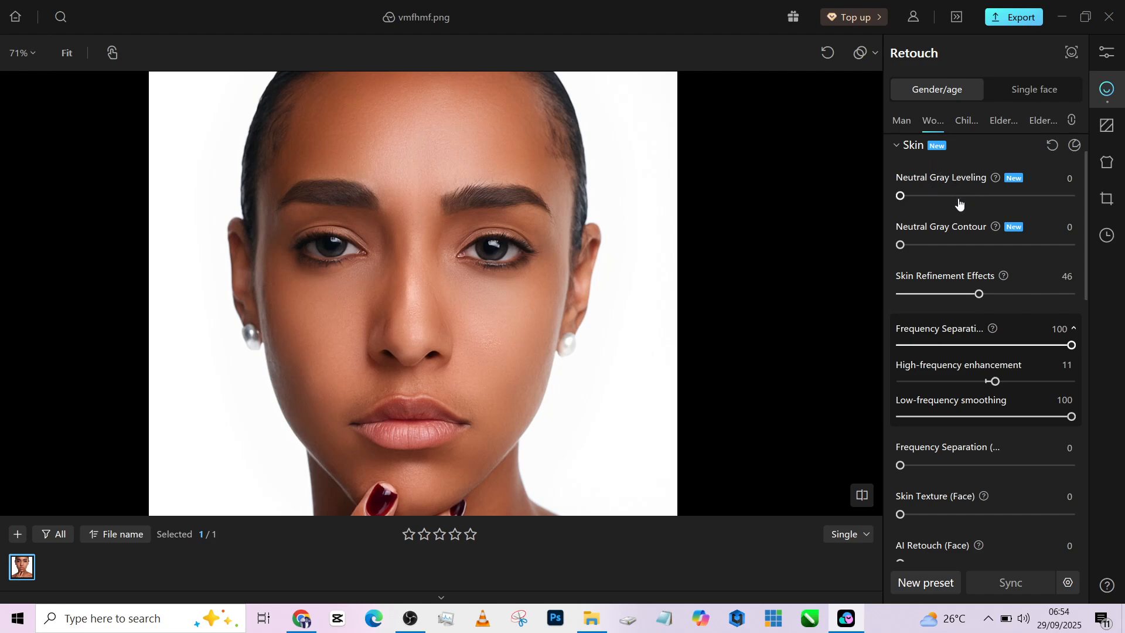
# Set Neutral Gray Leveling to 98 and Neutral Gray Contour to 67 for the woman's skin
pyautogui.moveTo(959, 203); pyautogui.dragTo(1070, 204)
pyautogui.scroll(-2, 592, 263)
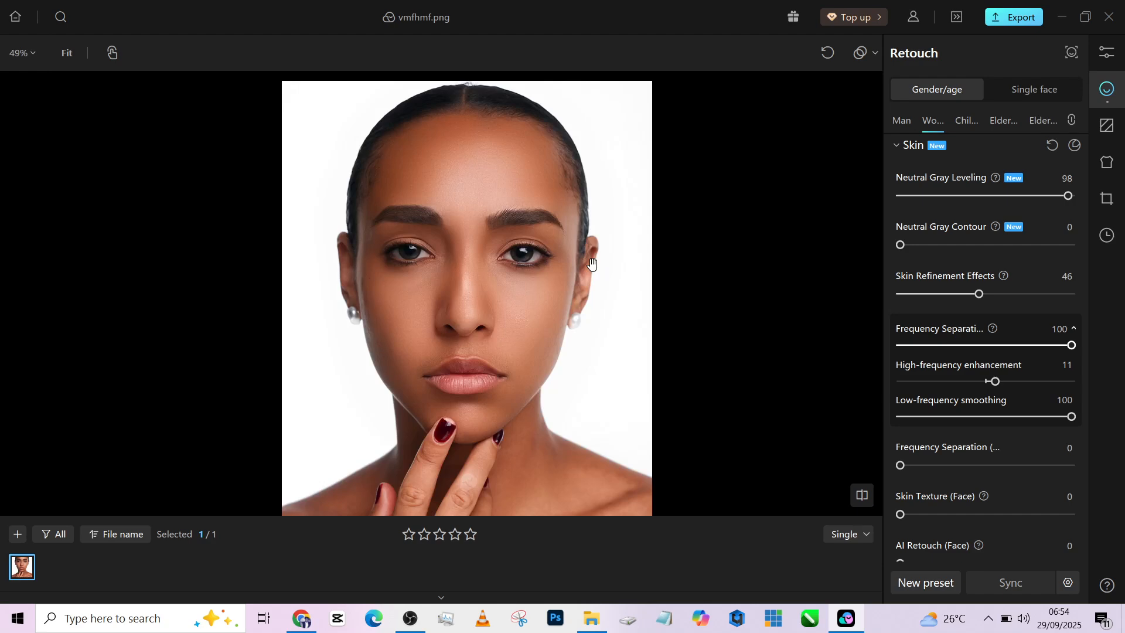
pyautogui.press('space')
pyautogui.moveTo(902, 245); pyautogui.dragTo(1033, 246)
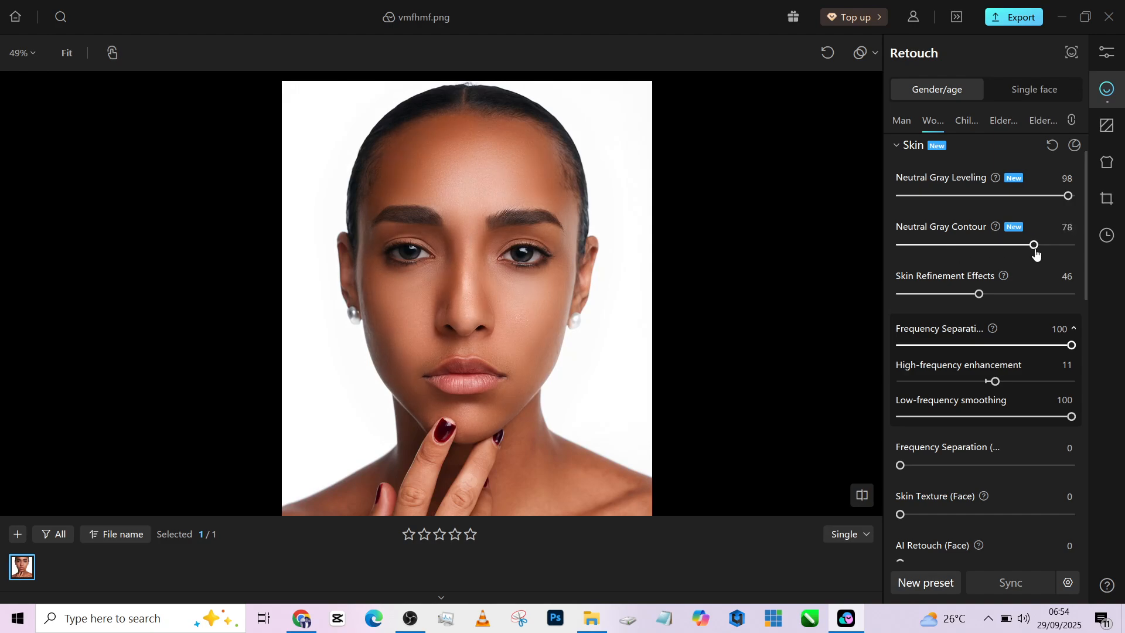
pyautogui.click(1017, 248)
pyautogui.scroll(3, 376, 218)
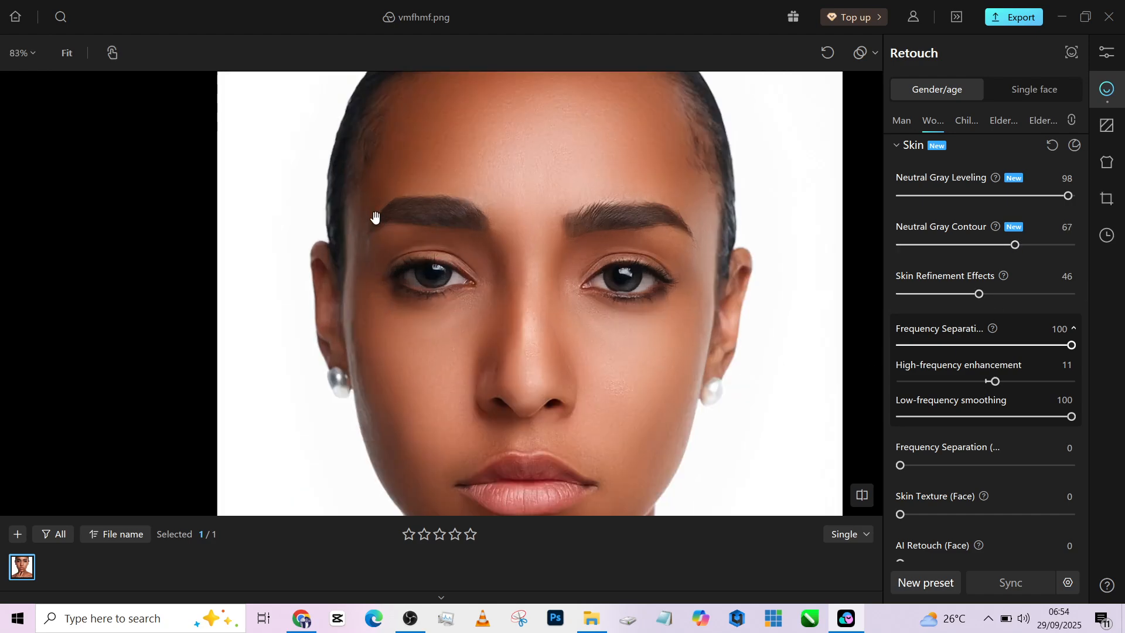
pyautogui.scroll(-2, 375, 217)
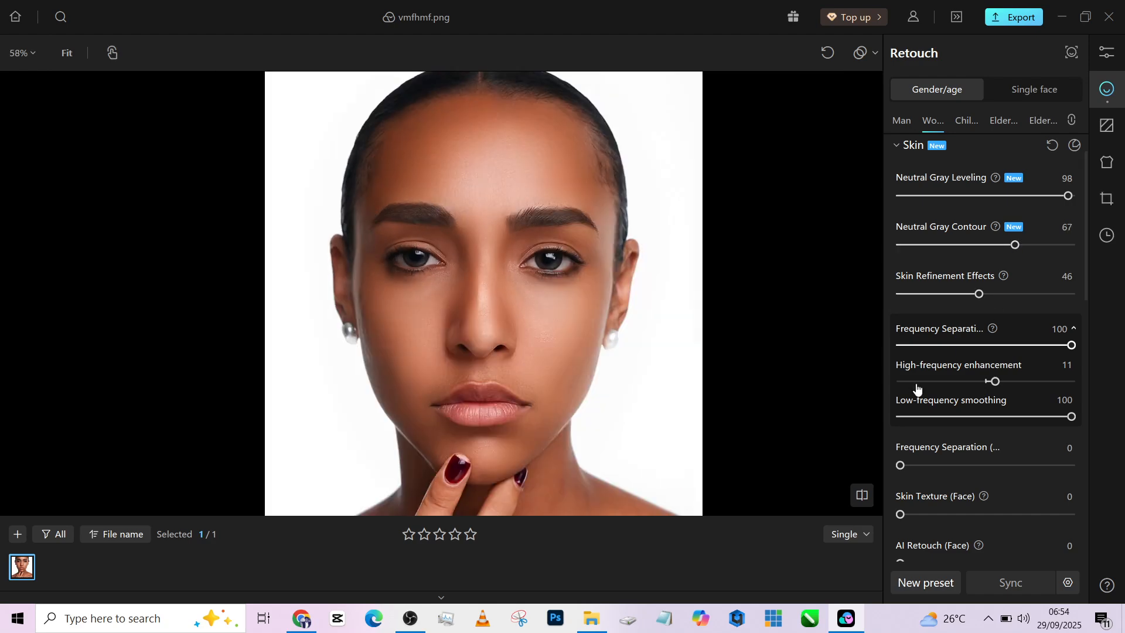
# Set the second Frequency Separation strength, below Low-frequency smoothing, to 100
pyautogui.scroll(-1, 991, 407)
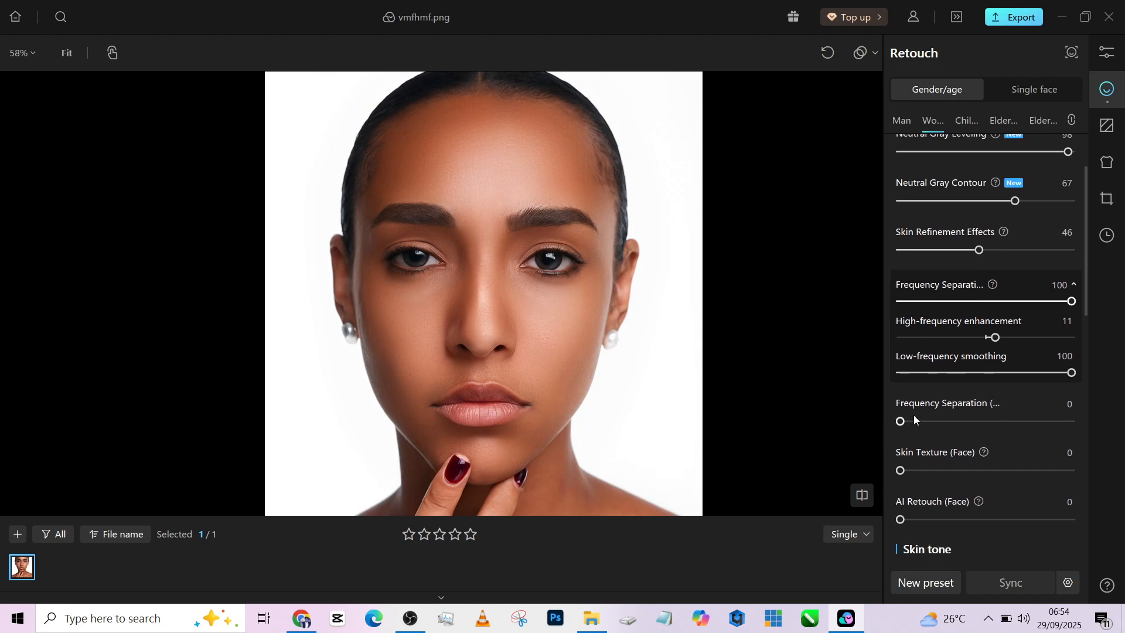
pyautogui.moveTo(927, 421); pyautogui.dragTo(1087, 424)
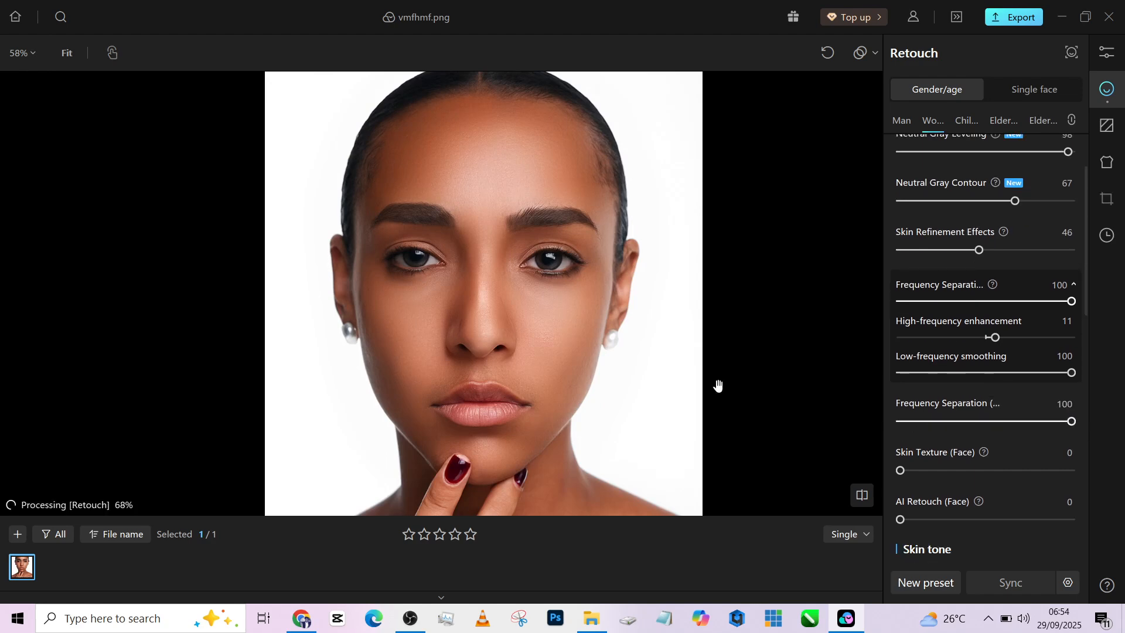
pyautogui.moveTo(528, 389); pyautogui.dragTo(467, 216)
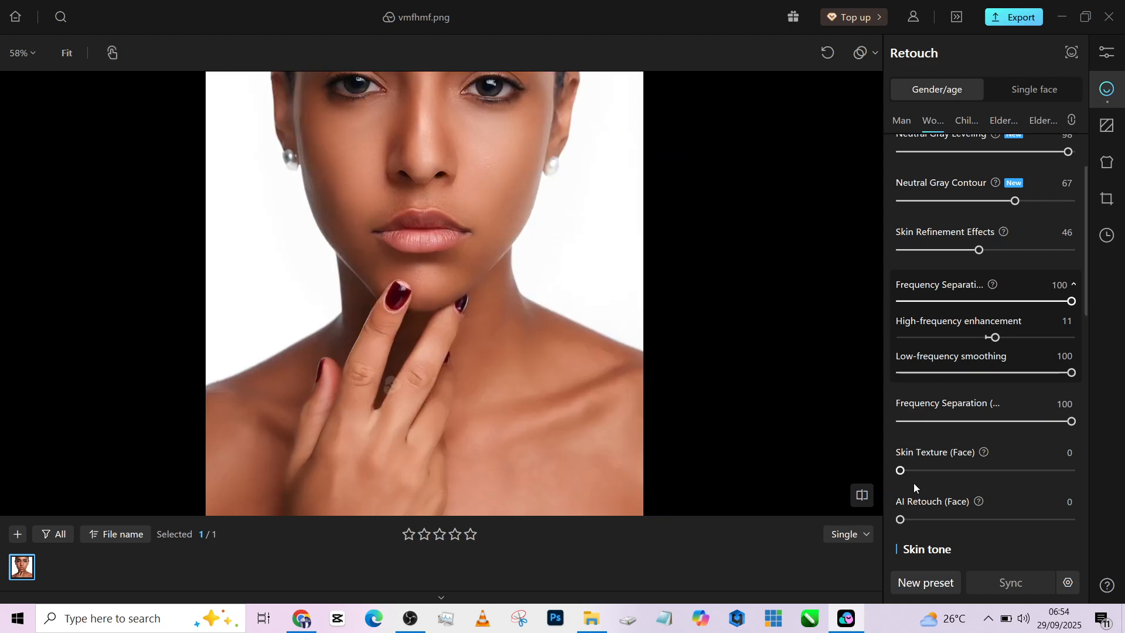
# Set Skin Texture (Face) to 7 and AI Retouch (Face) to 31, and inspect the face
pyautogui.moveTo(901, 471)
pyautogui.mouseDown()
pyautogui.moveTo(937, 471)
pyautogui.moveTo(913, 472)
pyautogui.mouseUp()
pyautogui.moveTo(901, 519); pyautogui.dragTo(955, 520)
pyautogui.scroll(-3, 522, 283)
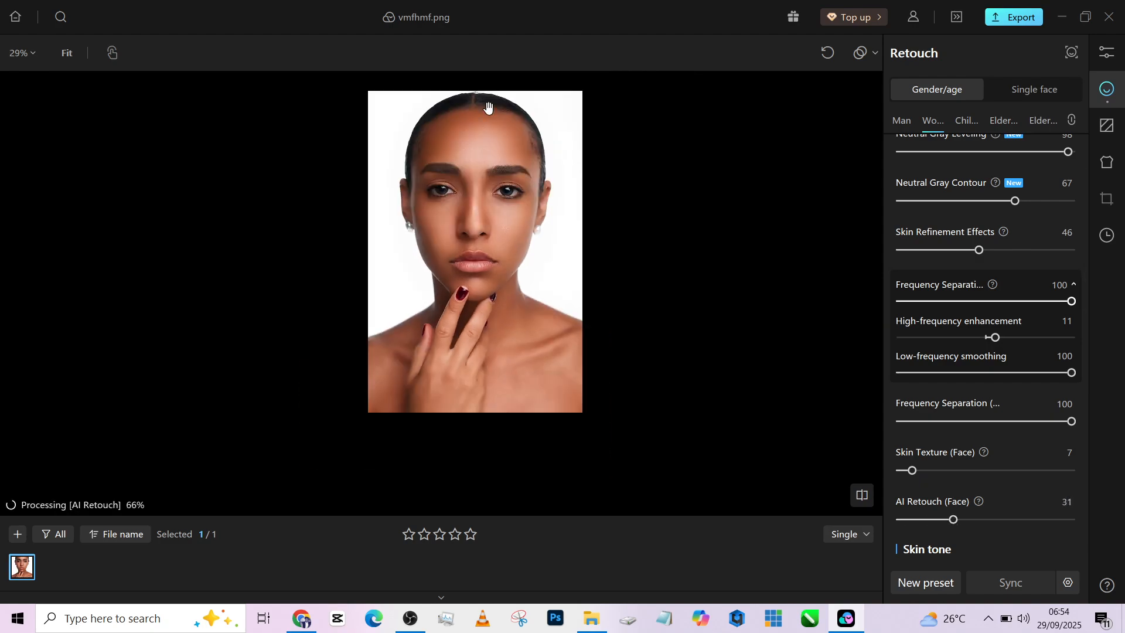
pyautogui.scroll(3, 488, 106)
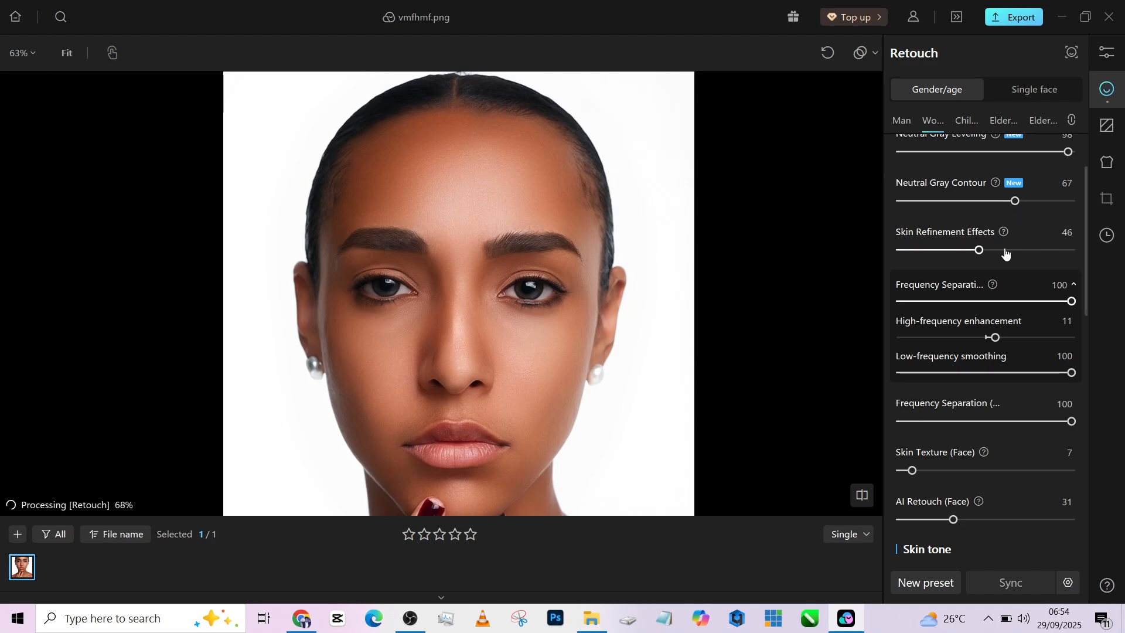
pyautogui.scroll(-3, 326, 167)
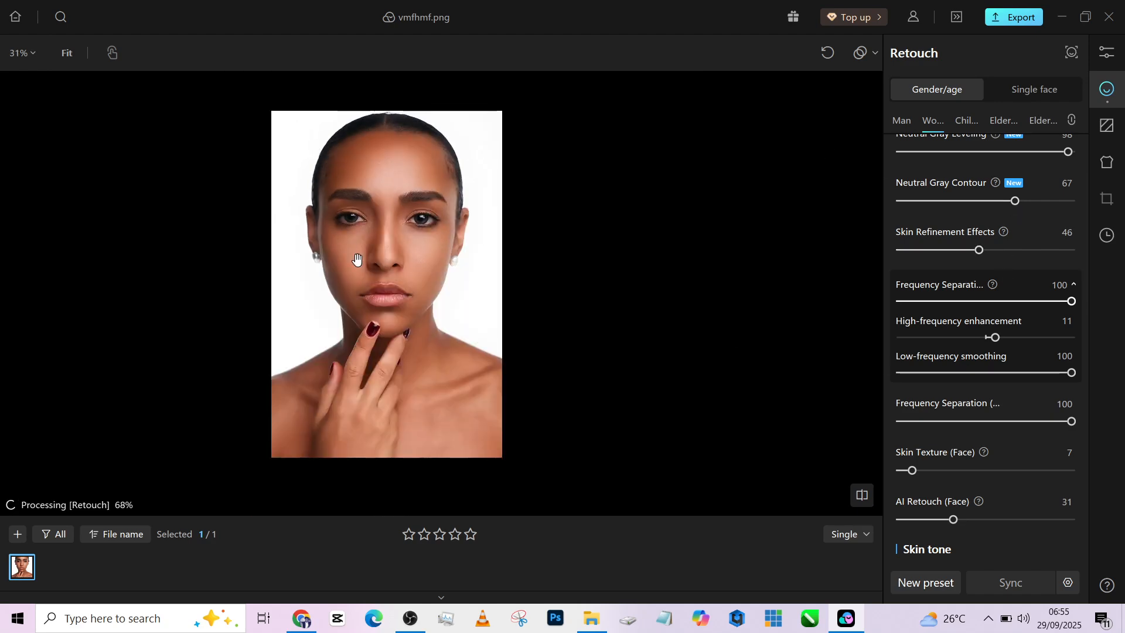
pyautogui.scroll(2, 382, 257)
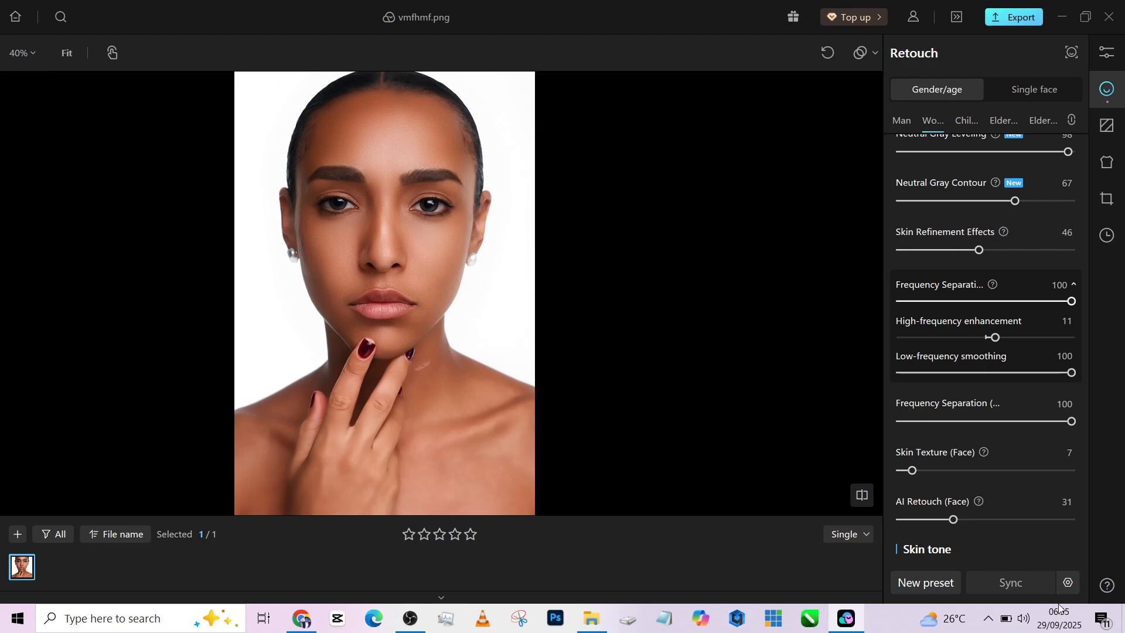
pyautogui.scroll(-2, 1024, 536)
pyautogui.scroll(2, 1010, 450)
# Set the third Skin Tone Balance option, the one beginning with "Mul", to 48
pyautogui.scroll(-3, 1010, 450)
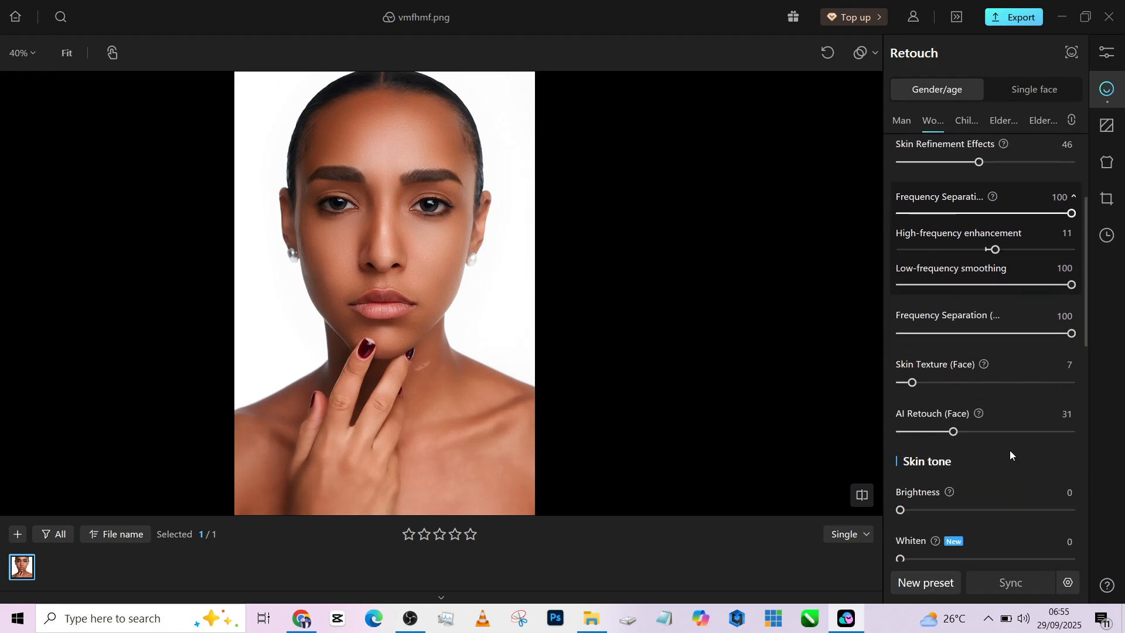
pyautogui.scroll(-6, 1010, 452)
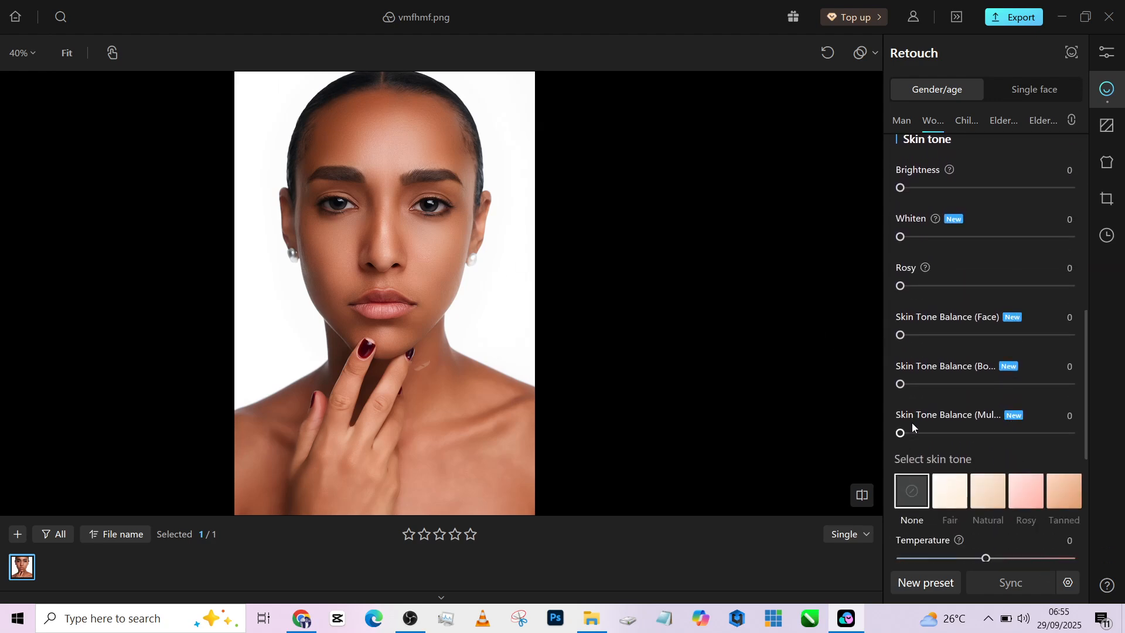
pyautogui.moveTo(939, 436); pyautogui.dragTo(977, 438)
pyautogui.scroll(-3, 532, 377)
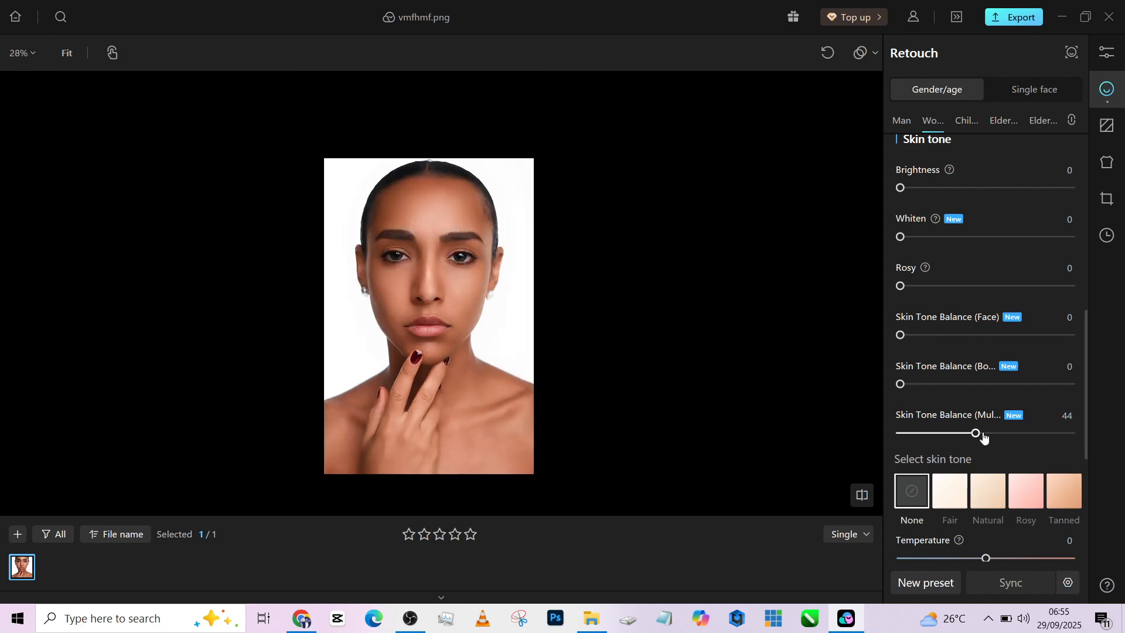
# Apply the Natural skin tone and set its Temperature to 68
pyautogui.click(988, 495)
pyautogui.click(989, 502)
pyautogui.scroll(-1, 1015, 544)
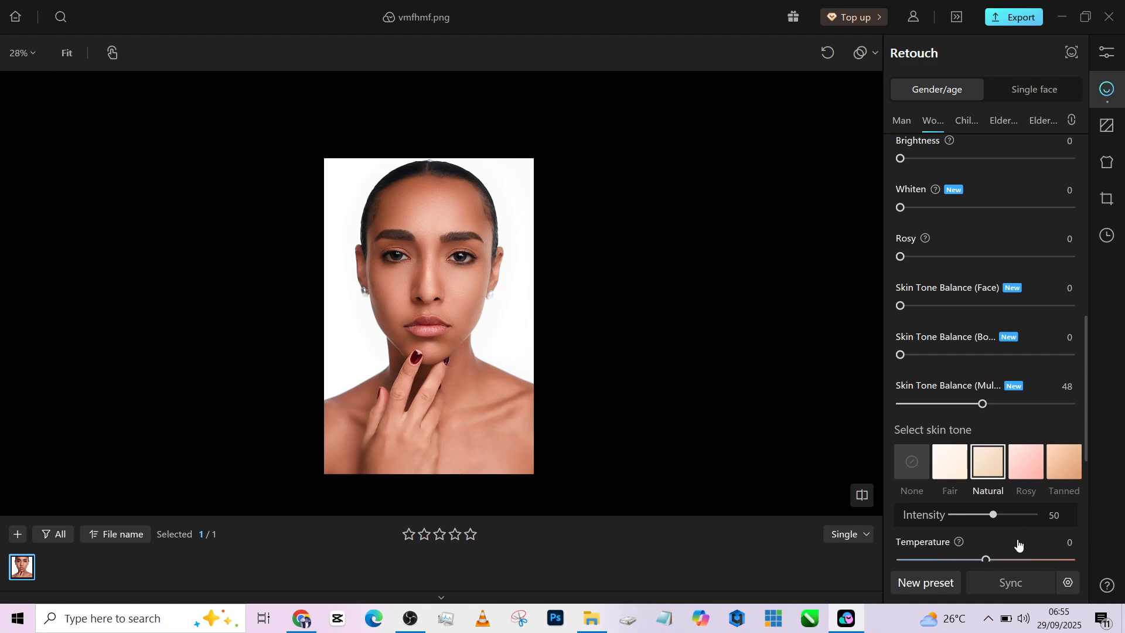
pyautogui.moveTo(1004, 561); pyautogui.dragTo(1045, 562)
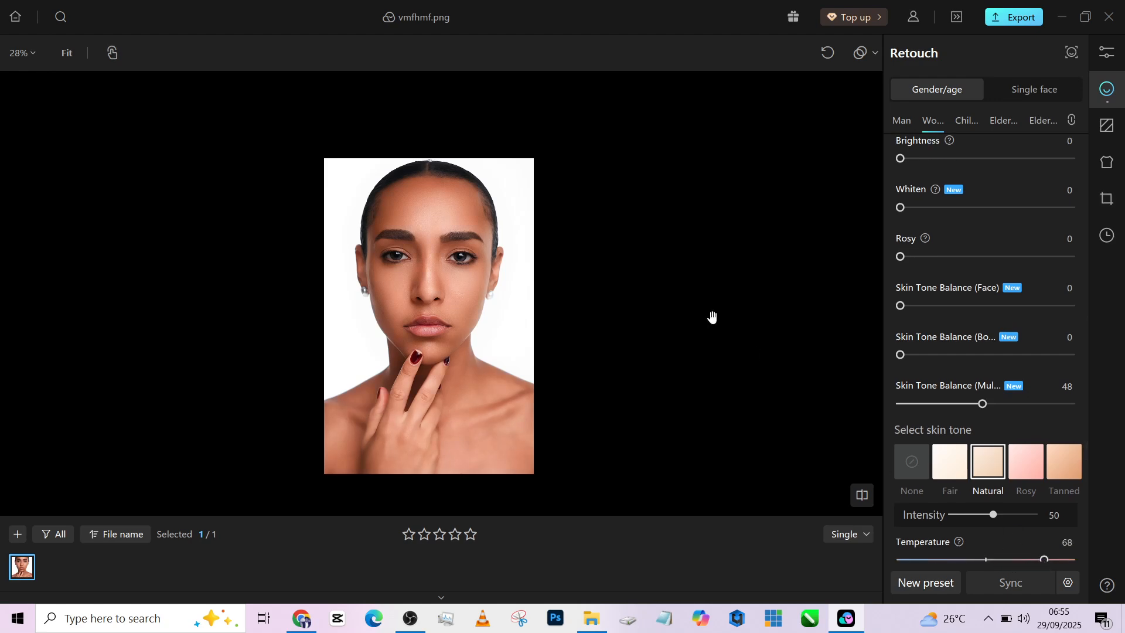
# Compare the portrait's new skin tone with the original photo by toggling the before and after views
pyautogui.scroll(1, 565, 377)
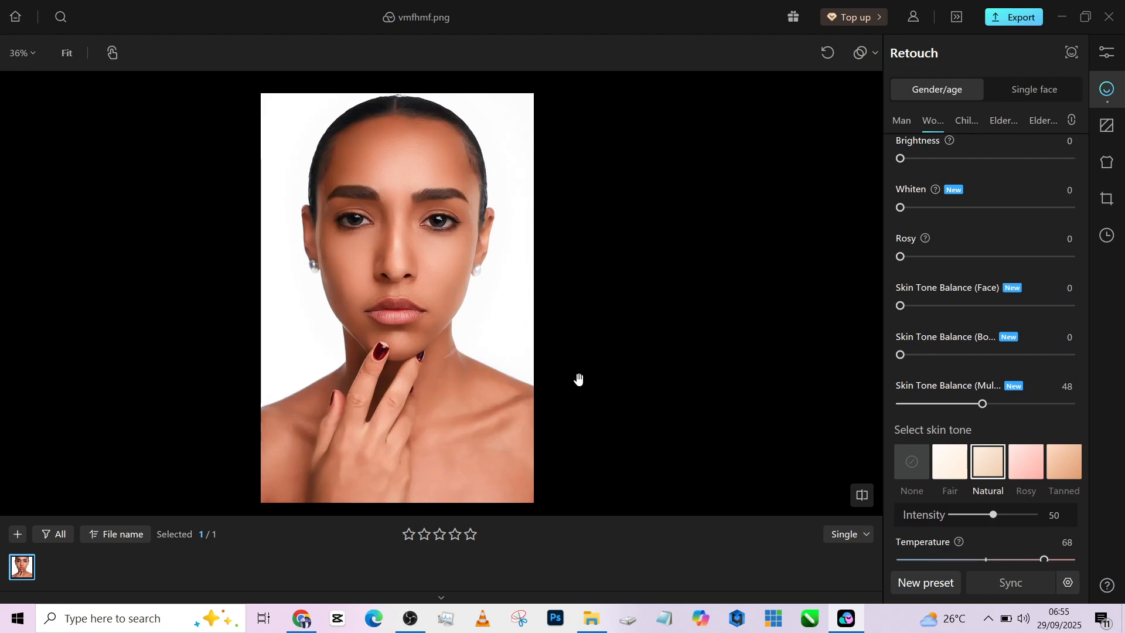
pyautogui.press('space')
pyautogui.press('space')
pyautogui.press('space')
pyautogui.press('space')
# Expand the Face settings and set the 3D reshape Vertical Movement to -22
pyautogui.scroll(-3, 1018, 486)
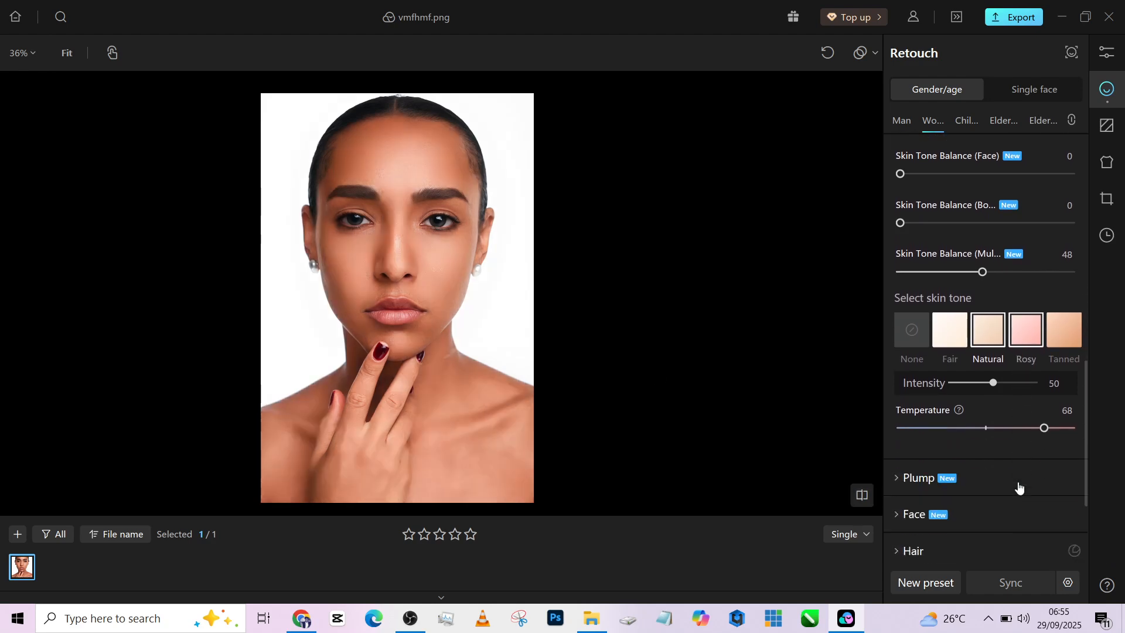
pyautogui.scroll(-1, 1019, 487)
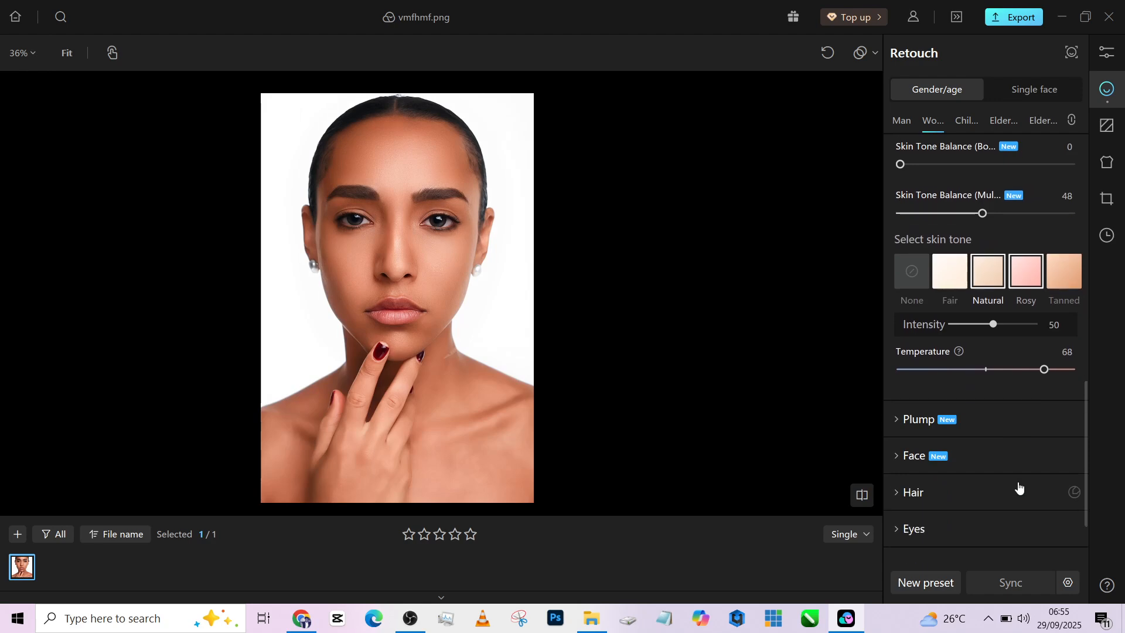
pyautogui.click(1002, 456)
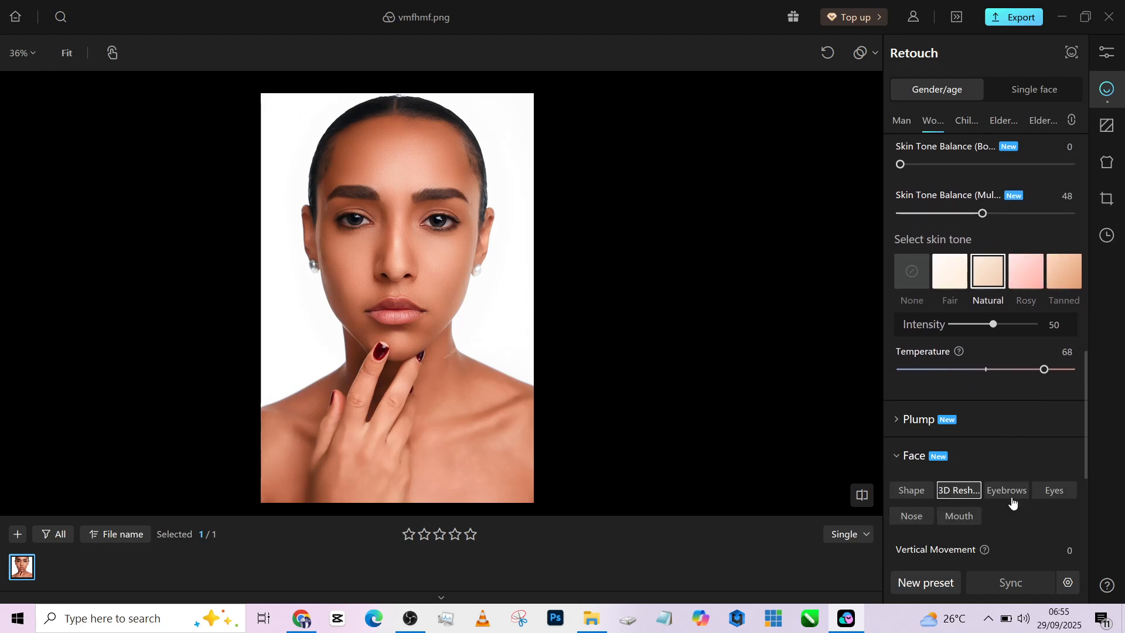
pyautogui.scroll(-1, 1012, 502)
pyautogui.scroll(-1, 943, 470)
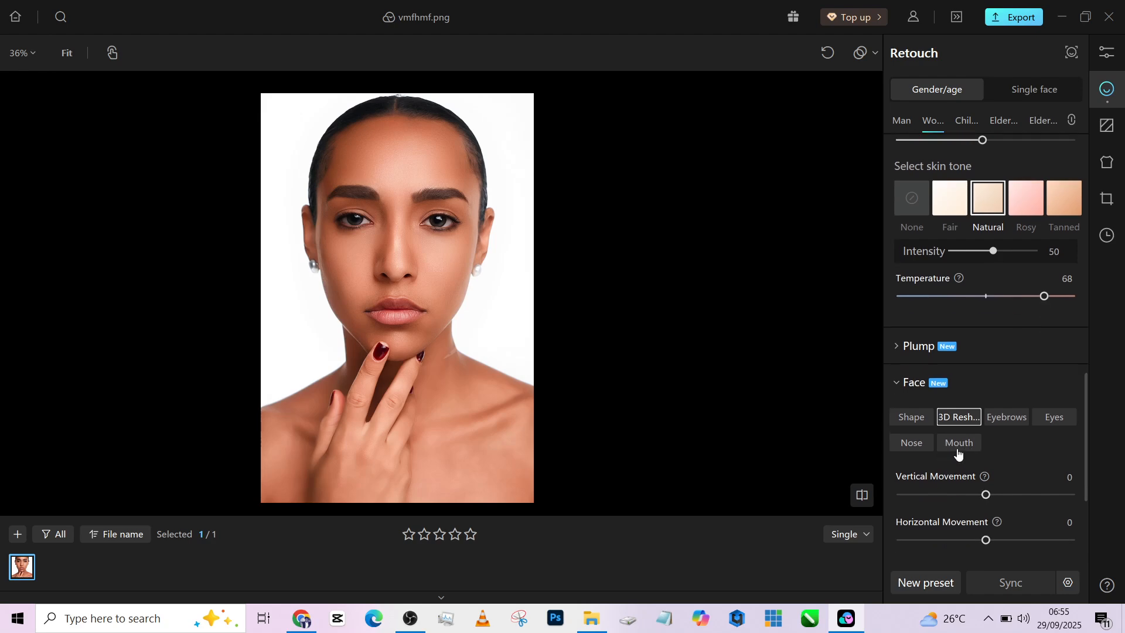
pyautogui.scroll(-1, 978, 465)
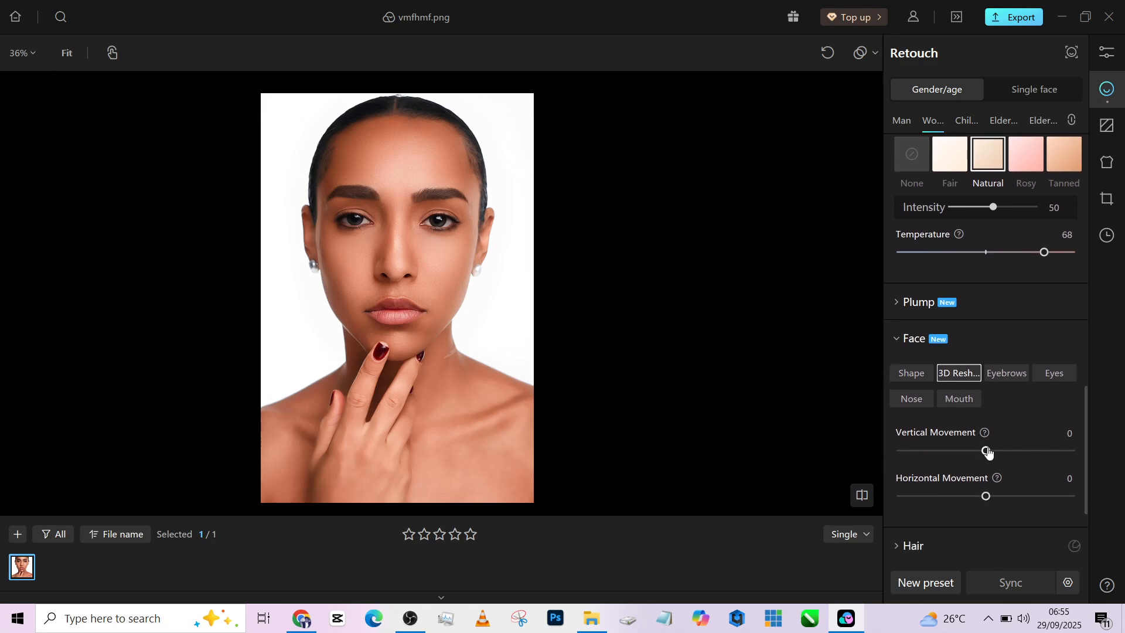
pyautogui.moveTo(990, 451); pyautogui.dragTo(969, 452)
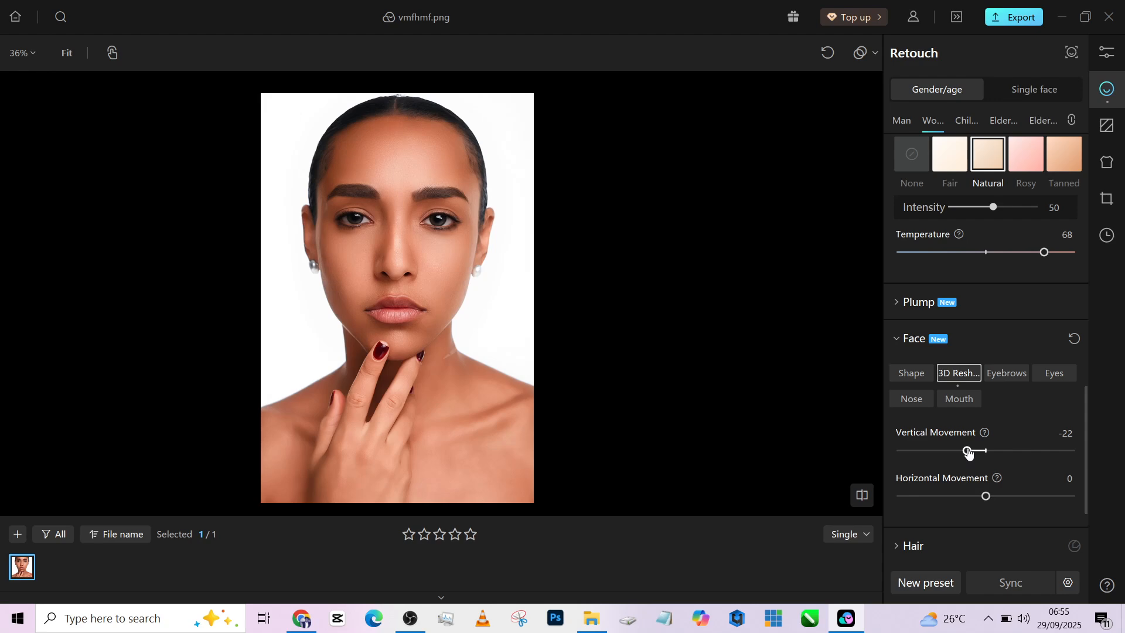
pyautogui.click(1009, 373)
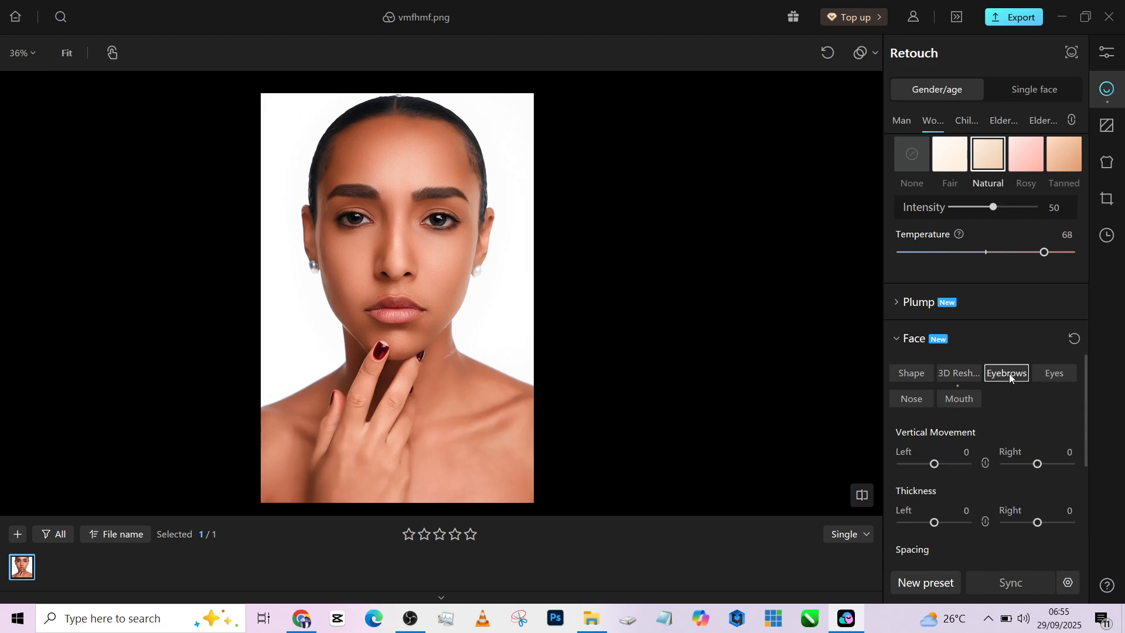
pyautogui.click(922, 523)
pyautogui.doubleClick(922, 523)
# Expand the Body settings, apply the Natural body type and set its Intensity to 51
pyautogui.scroll(-4, 994, 479)
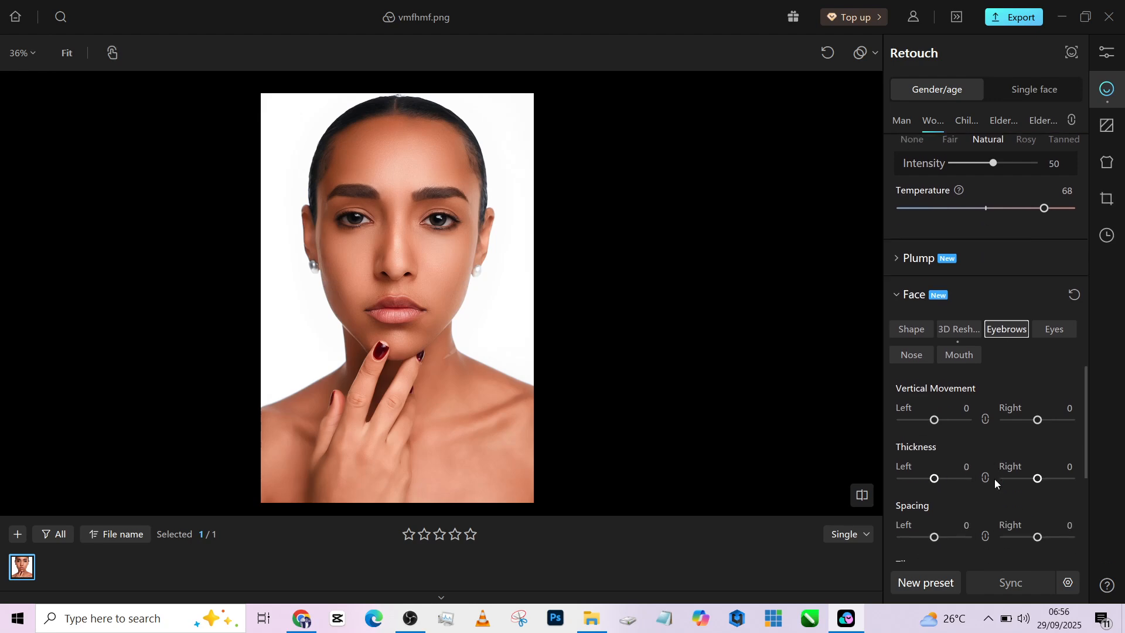
pyautogui.scroll(-2, 995, 483)
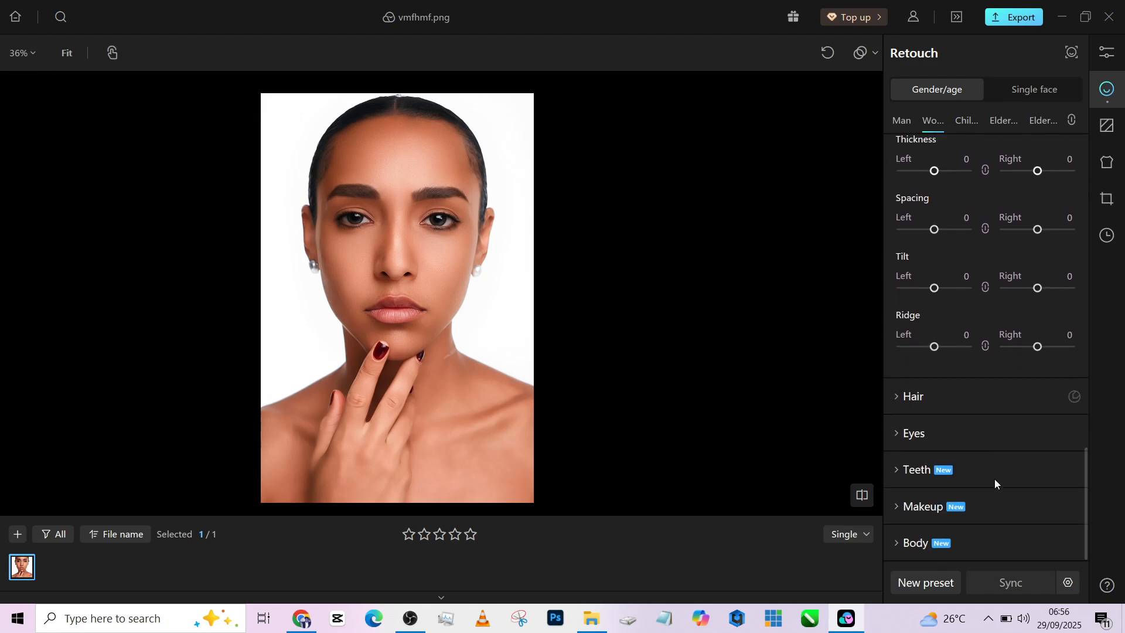
pyautogui.click(913, 545)
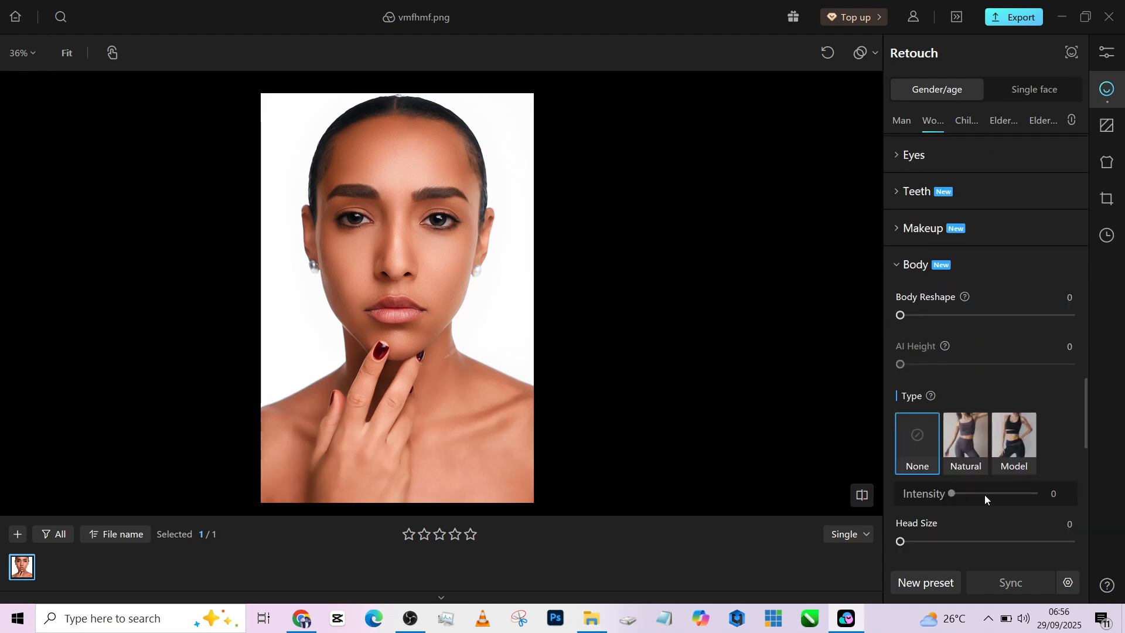
pyautogui.click(973, 449)
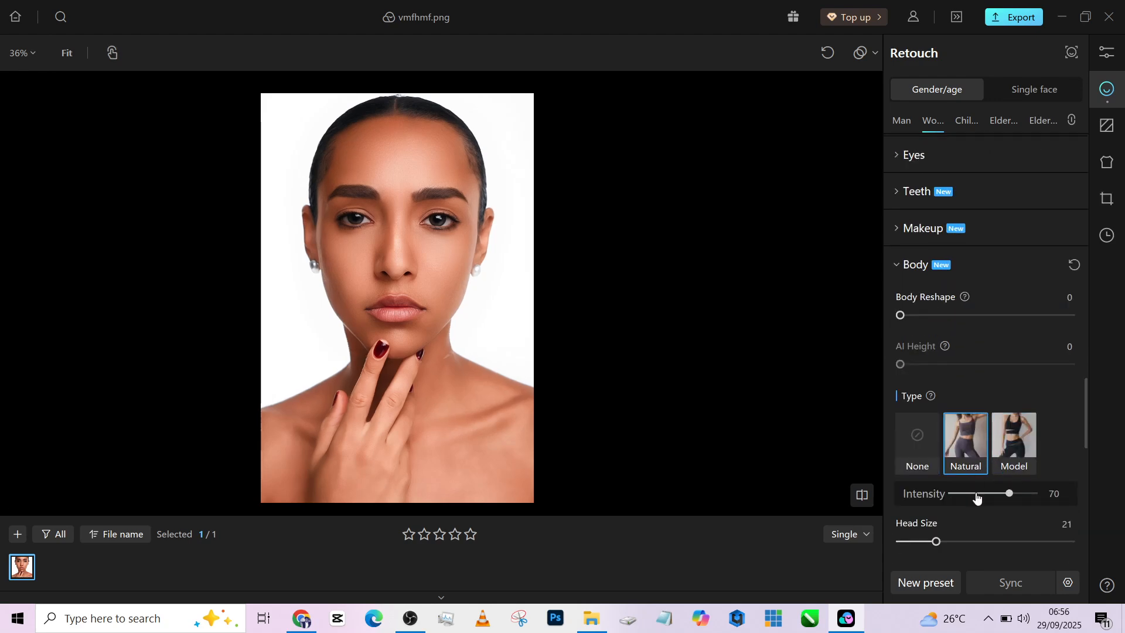
pyautogui.click(995, 498)
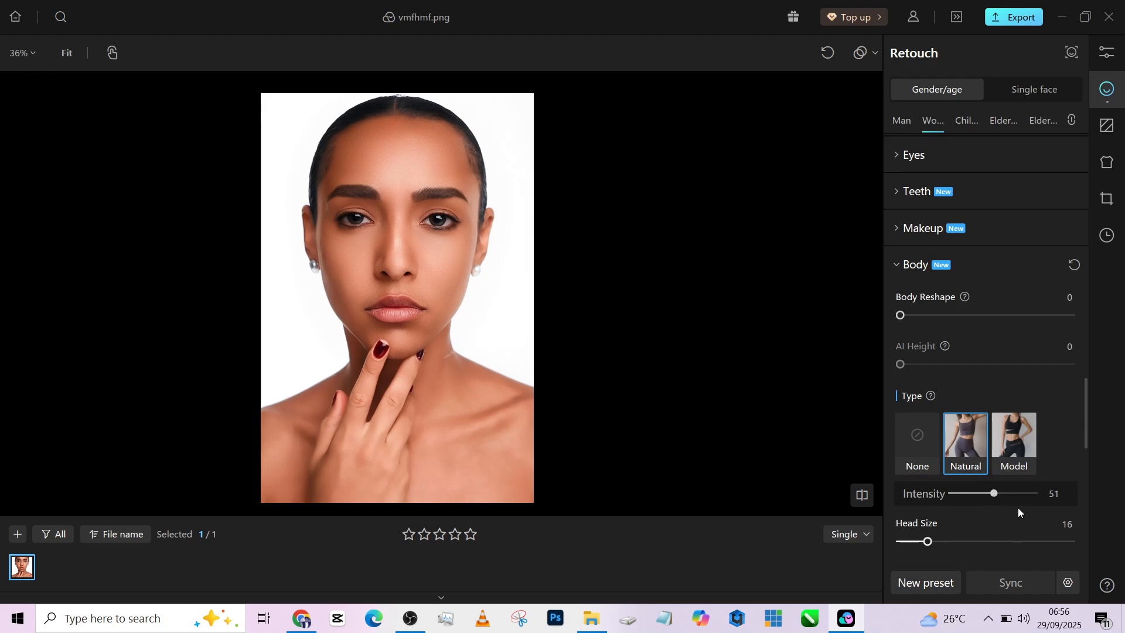
# In the Makeup settings, set Enhance Eyebrows to 61, Enhance Eye Makeup to 46, Shadows to 79 and Highlights to 38
pyautogui.click(908, 230)
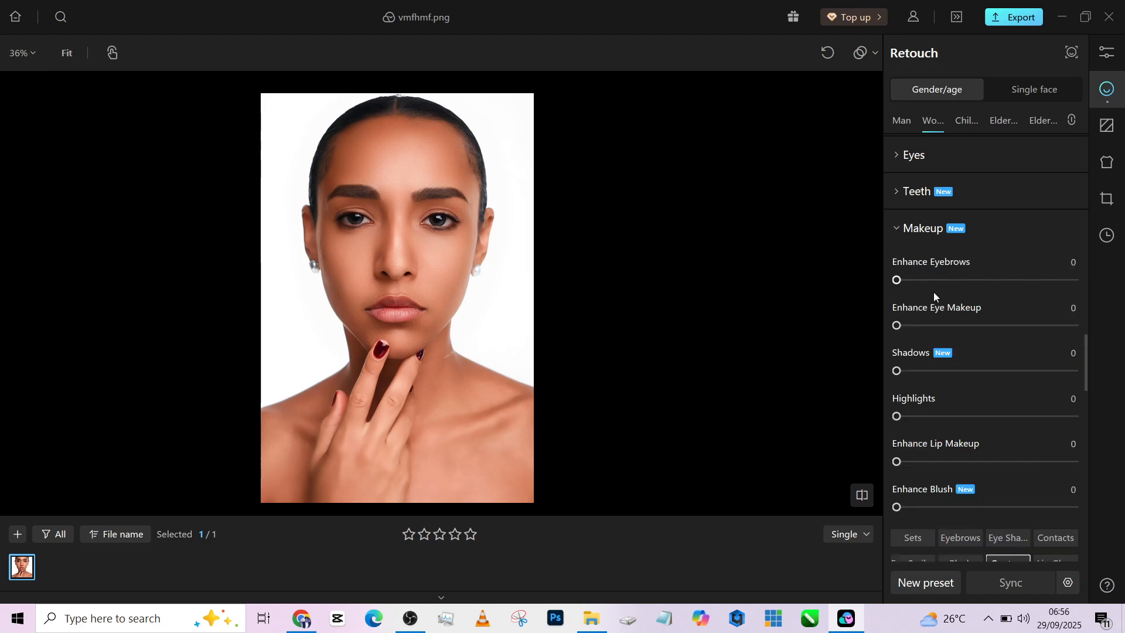
pyautogui.moveTo(936, 285); pyautogui.dragTo(1007, 294)
pyautogui.click(958, 327)
pyautogui.moveTo(958, 331); pyautogui.dragTo(979, 329)
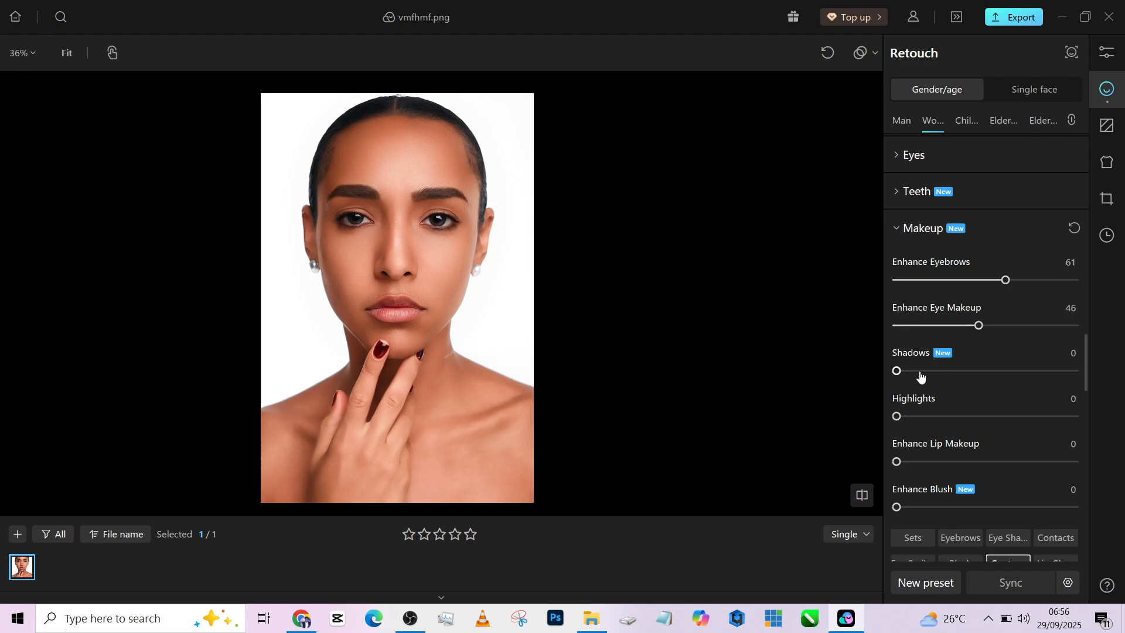
pyautogui.moveTo(919, 375); pyautogui.dragTo(1039, 376)
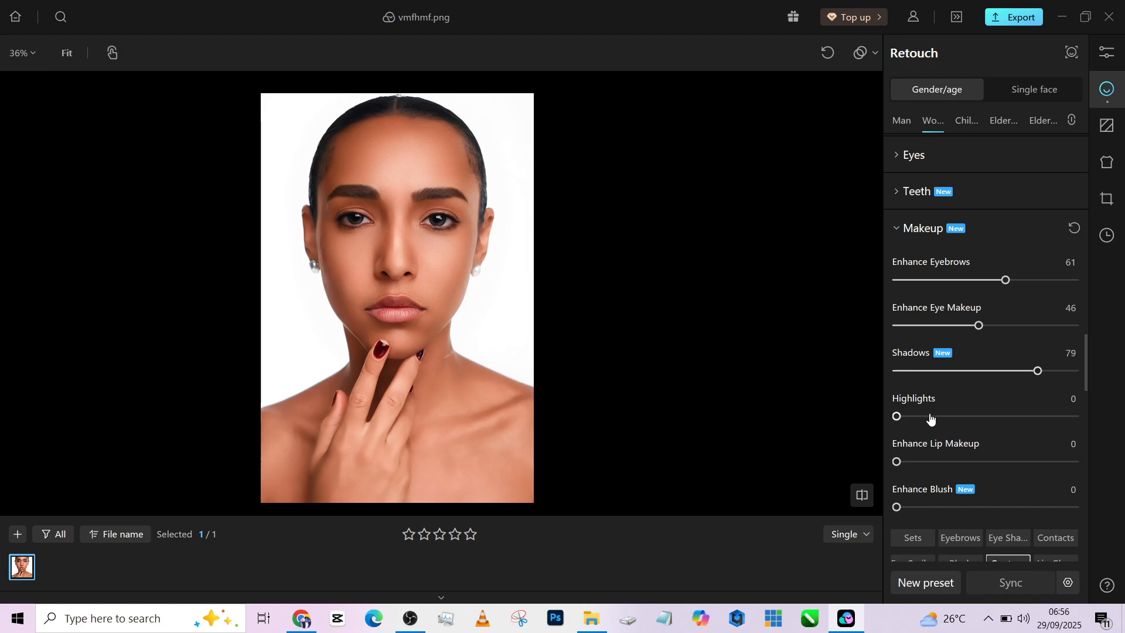
pyautogui.moveTo(934, 418); pyautogui.dragTo(965, 417)
# Apply Contour makeup style 03 to the woman's face
pyautogui.scroll(-1, 944, 444)
pyautogui.scroll(-2, 944, 448)
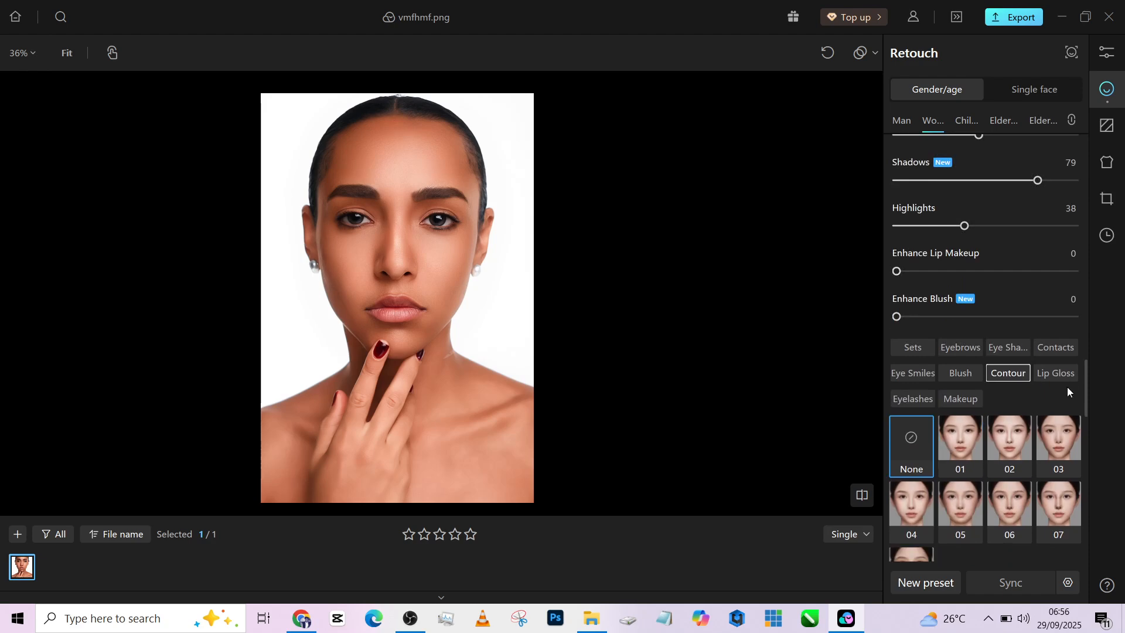
pyautogui.scroll(-1, 982, 410)
pyautogui.scroll(-1, 991, 429)
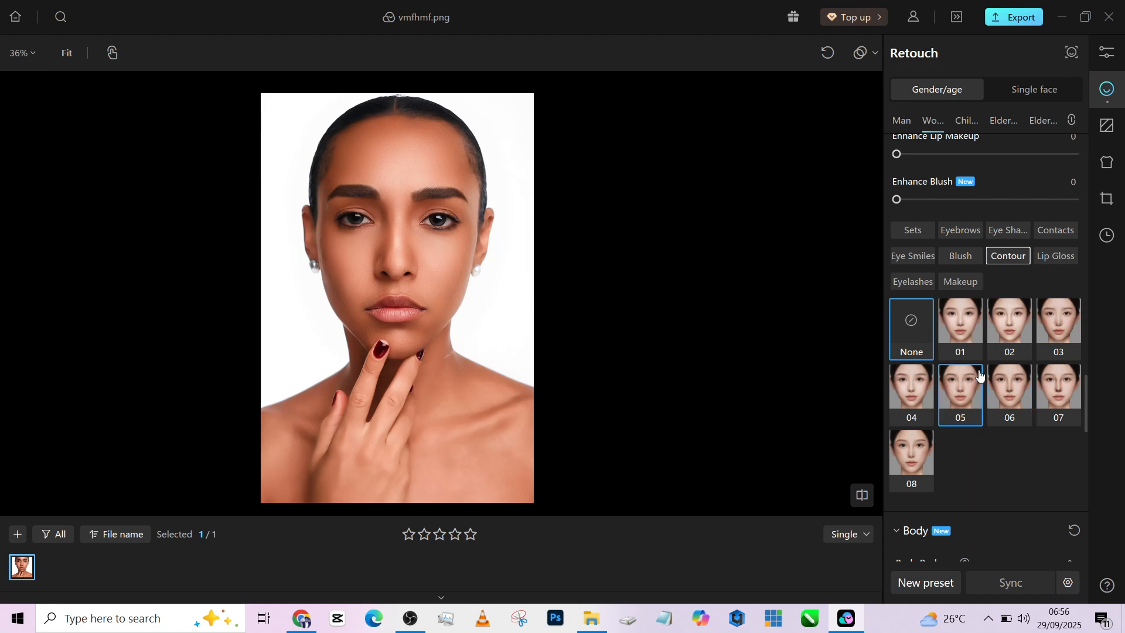
pyautogui.click(1064, 325)
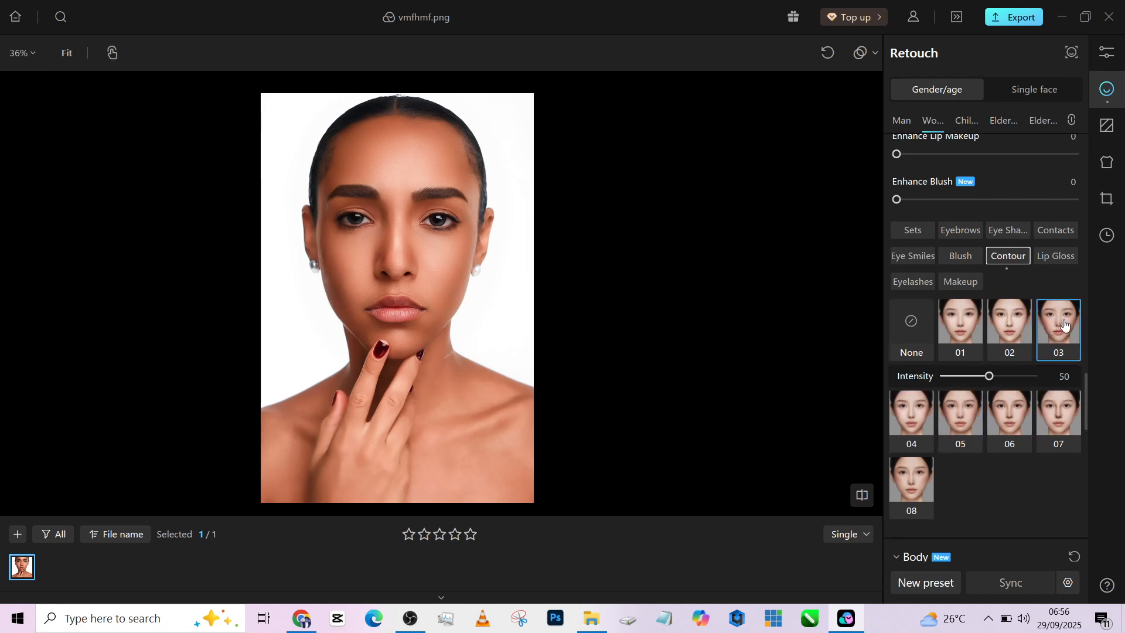
# Set the Contour makeup's Intensity to 23 and apply Eyebrows makeup style 05 to the woman's face
pyautogui.scroll(-2, 1003, 507)
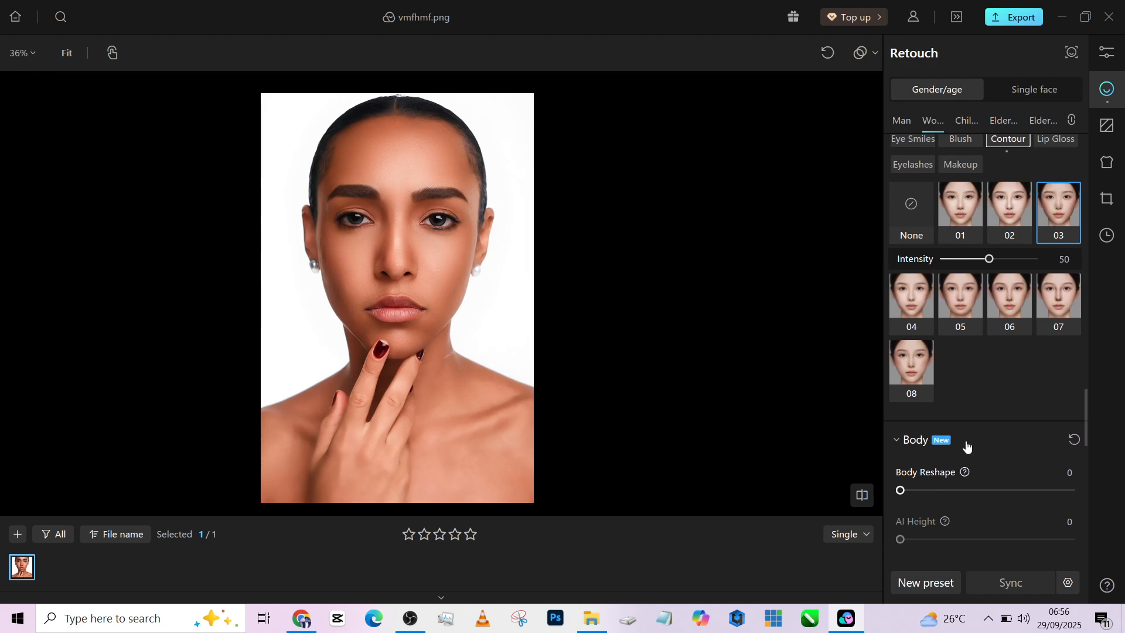
pyautogui.moveTo(989, 258); pyautogui.dragTo(964, 258)
pyautogui.scroll(1, 984, 413)
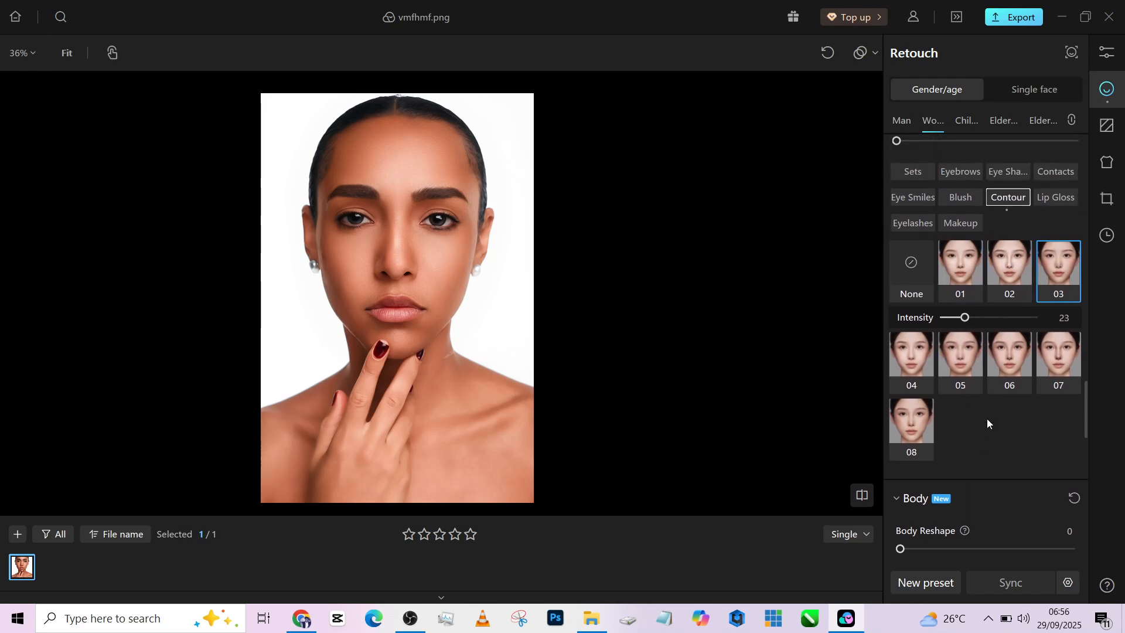
pyautogui.click(961, 172)
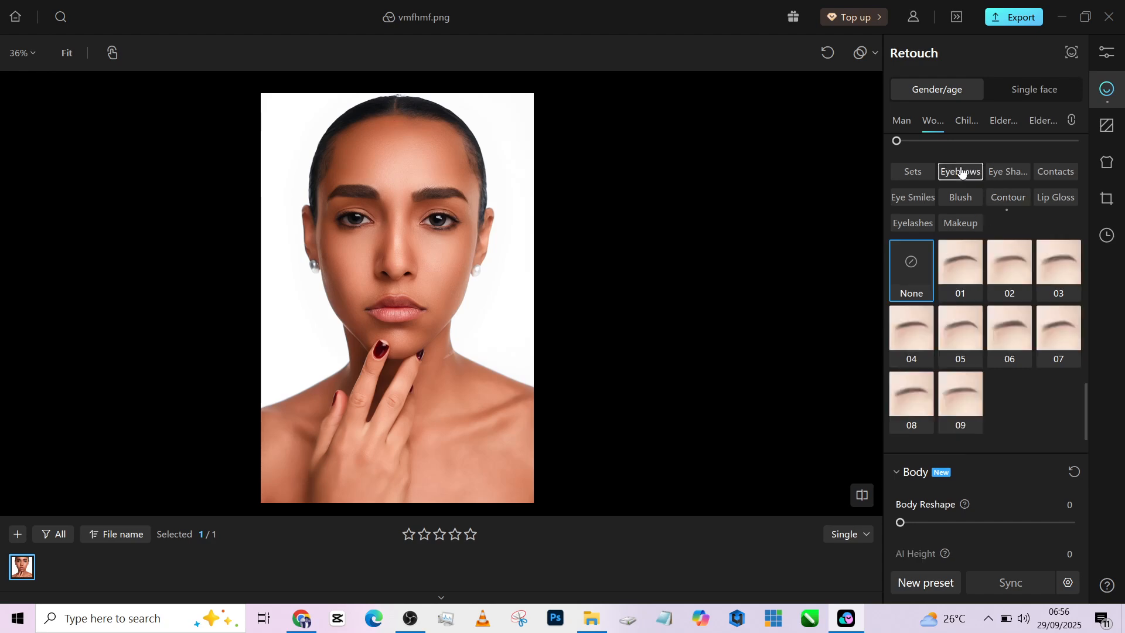
pyautogui.click(962, 335)
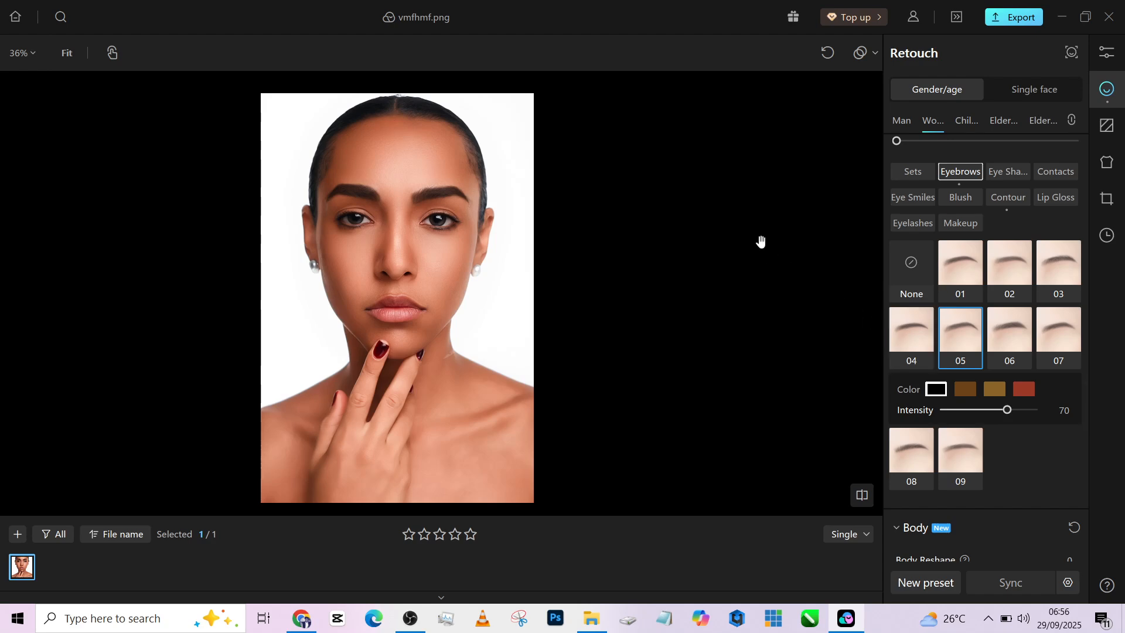
# Compare the retouched portrait with the original image several times to examine the skin, eyebrow and contour changes
pyautogui.press('space')
pyautogui.press('space')
pyautogui.press('space')
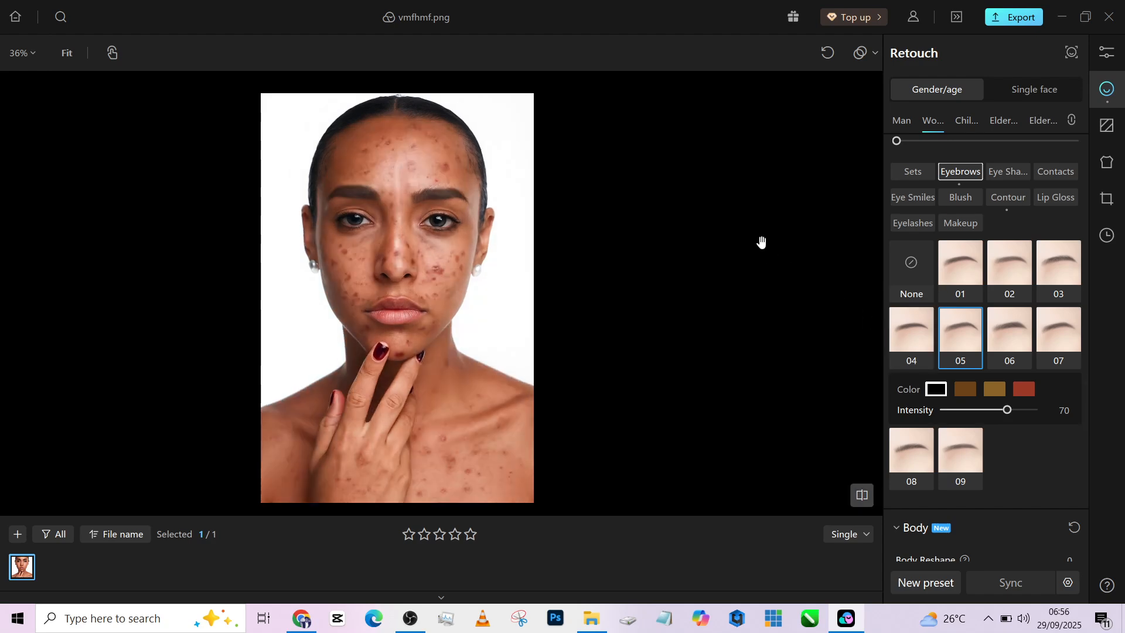
pyautogui.press('space')
pyautogui.press('space')
pyautogui.press('space')
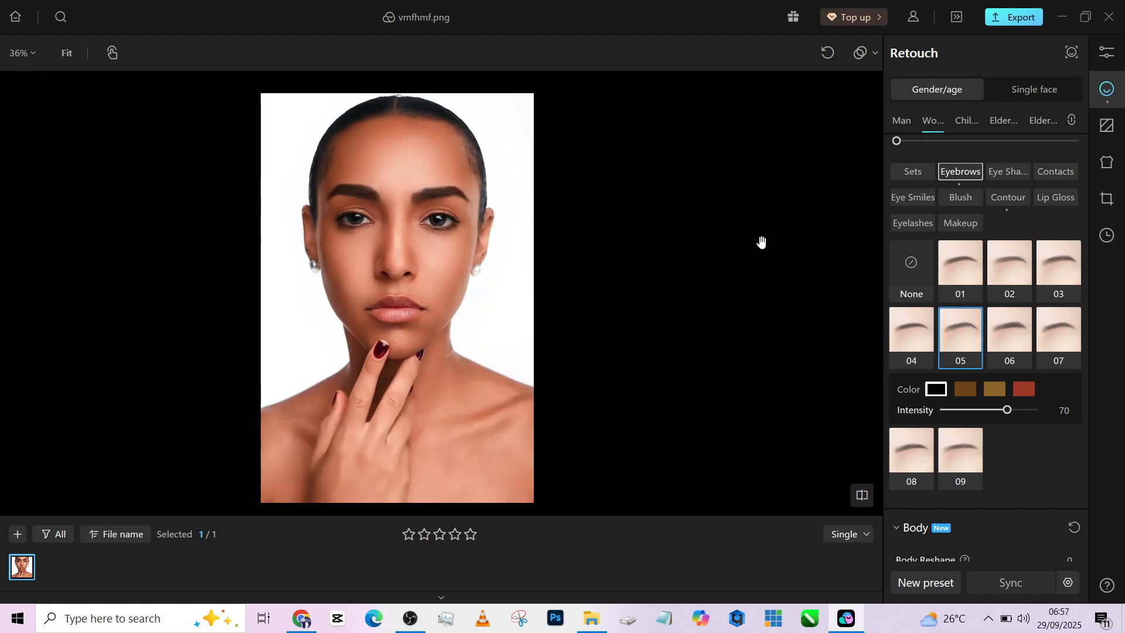
pyautogui.press('space')
pyautogui.press('space')
pyautogui.press('space')
pyautogui.press('space')
pyautogui.press('space')
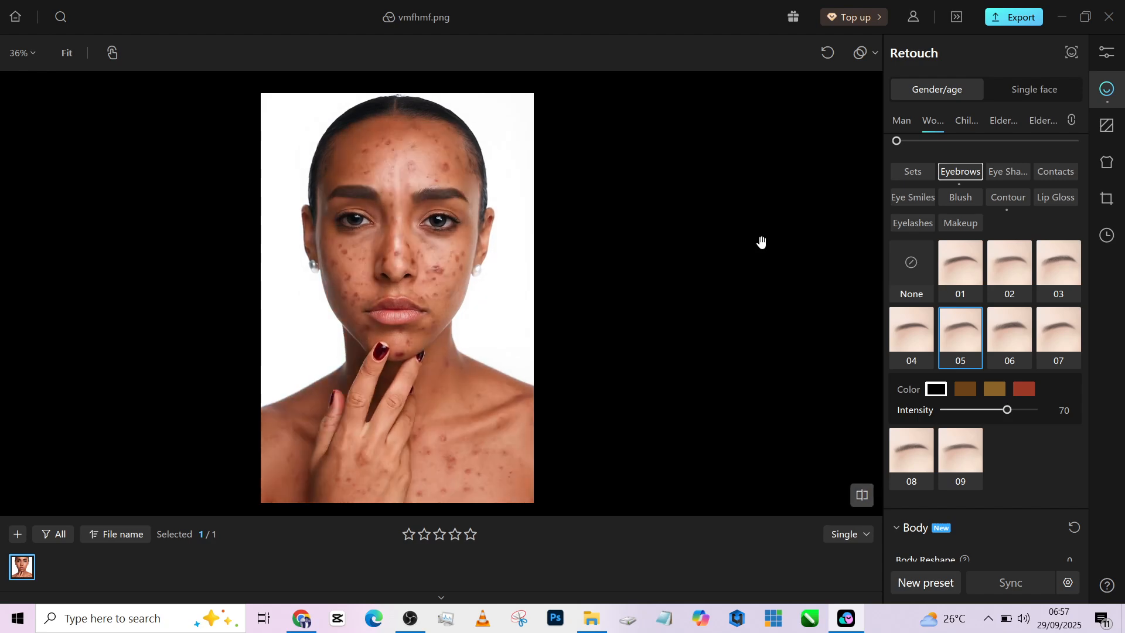
pyautogui.press('space')
pyautogui.press('space')
pyautogui.press('space')
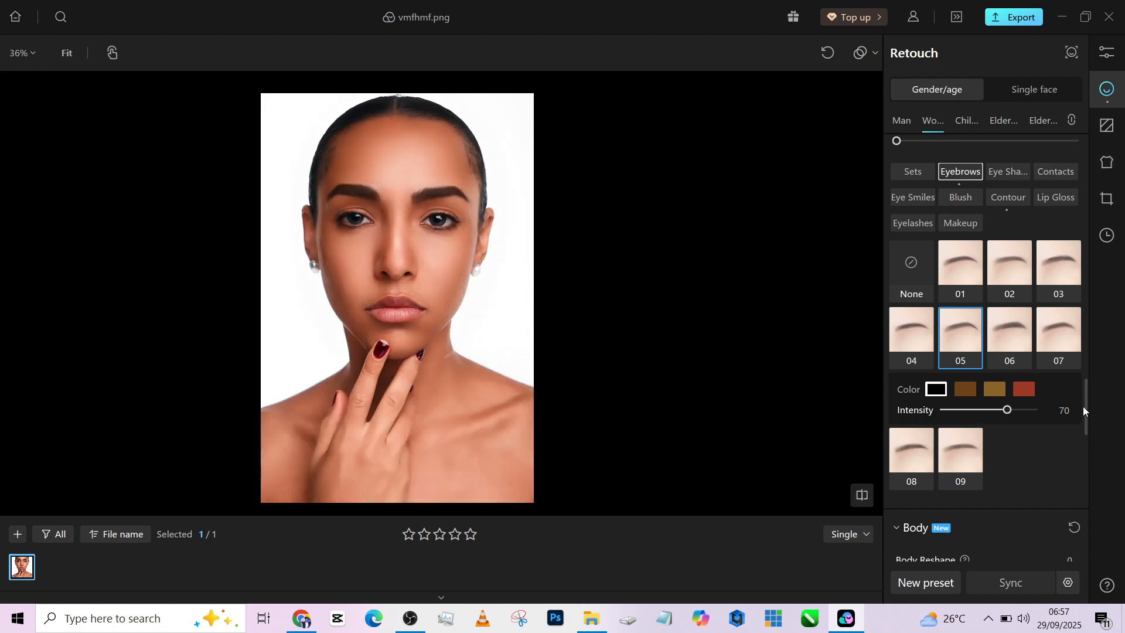
# Expand the Remove Blemishes settings, set Dark Circles to 44, and compare the portrait with the original
pyautogui.moveTo(1086, 412); pyautogui.dragTo(1056, 138)
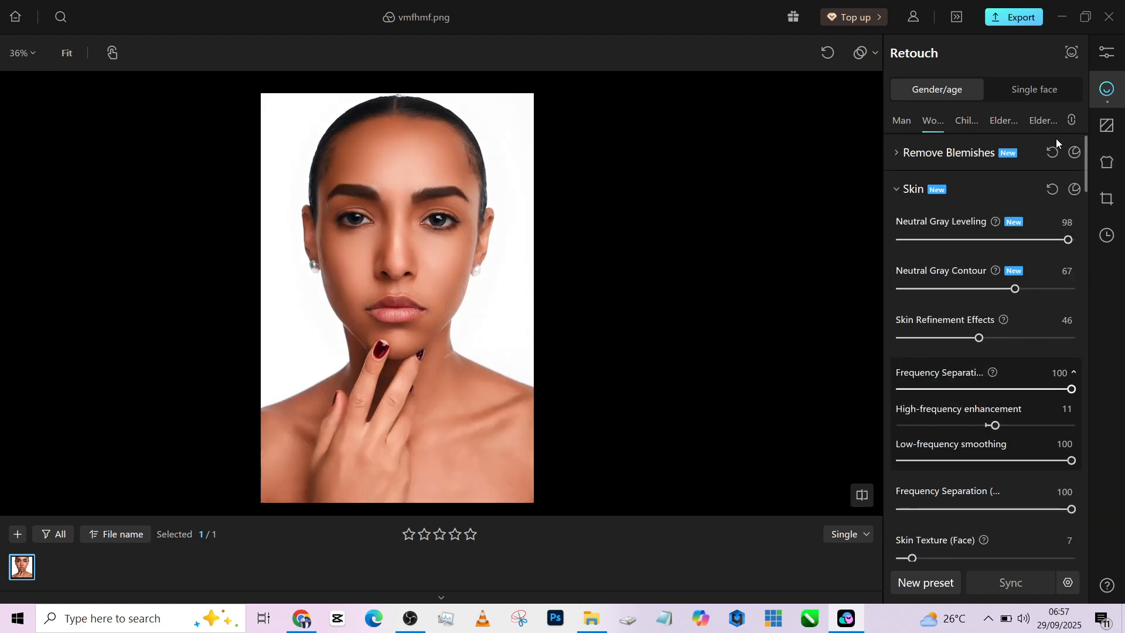
pyautogui.click(931, 151)
pyautogui.scroll(-5, 955, 239)
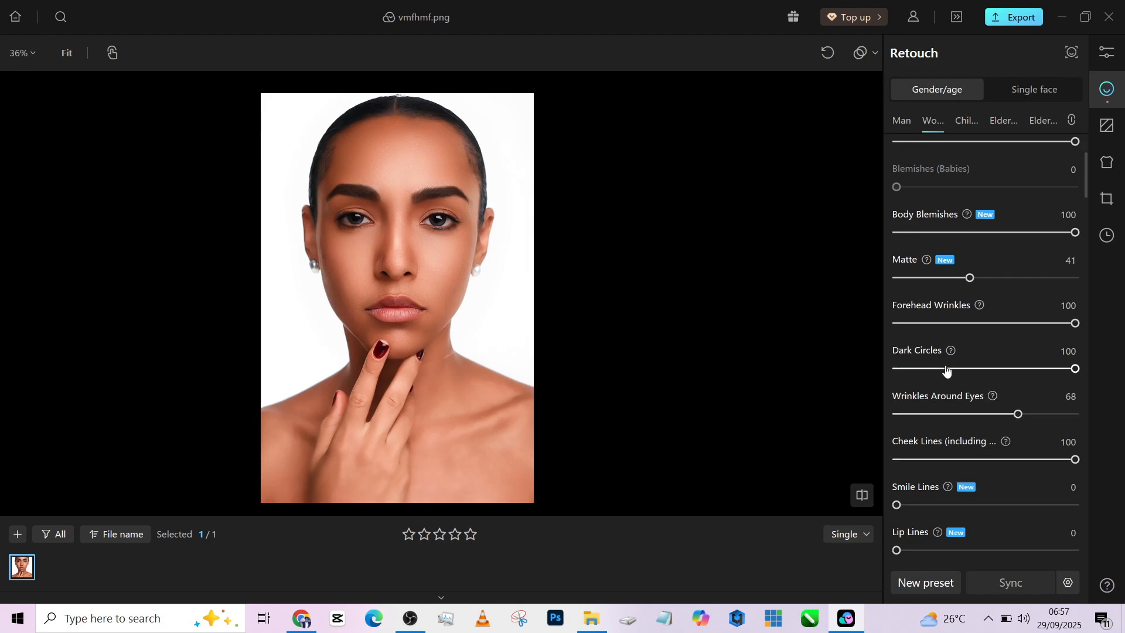
pyautogui.moveTo(947, 364); pyautogui.dragTo(881, 368)
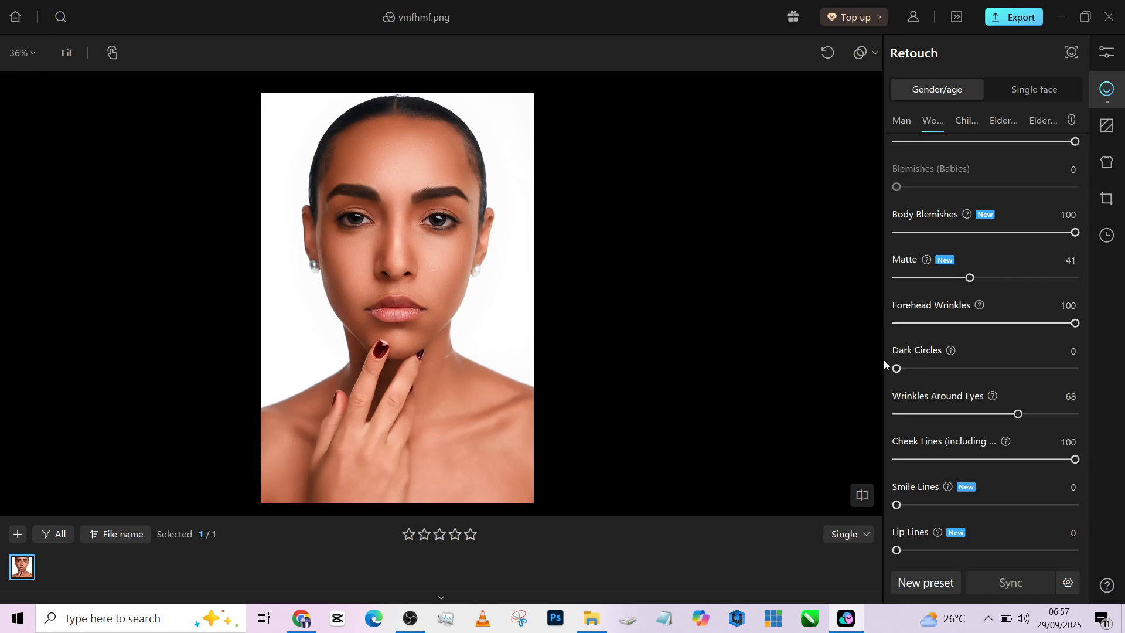
pyautogui.moveTo(910, 372); pyautogui.dragTo(969, 370)
pyautogui.moveTo(970, 370); pyautogui.dragTo(977, 369)
pyautogui.click(472, 210)
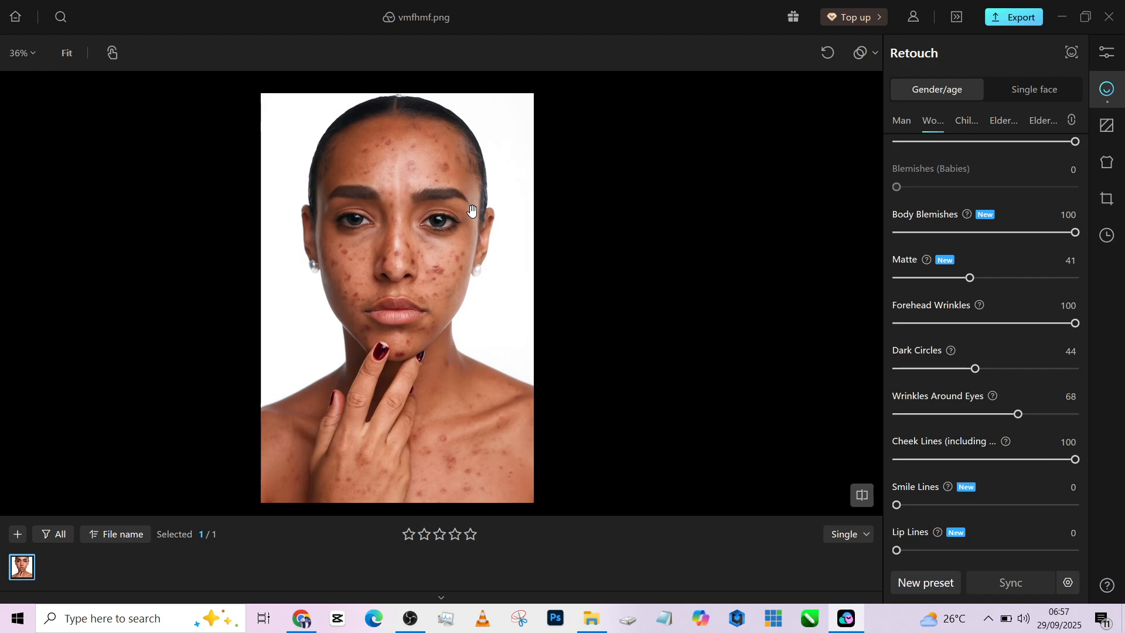
pyautogui.click(473, 209)
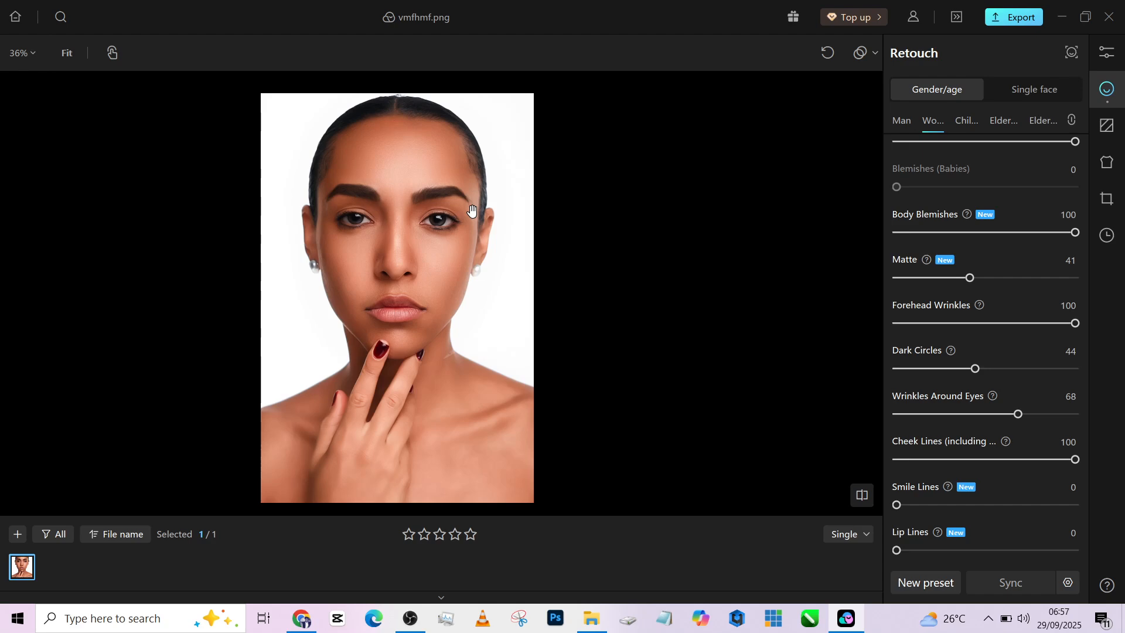
# Try several AI Cutout background colours behind the woman, such as Blue03, Blue04, White02 and Pink01, and apply White01
pyautogui.click(1105, 127)
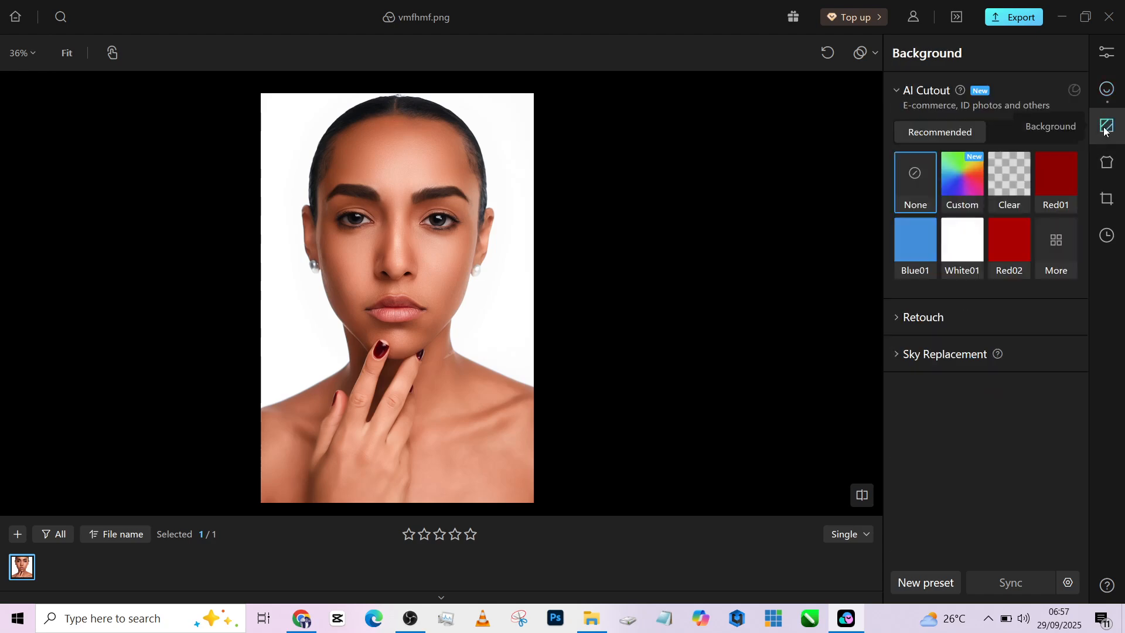
pyautogui.click(1063, 240)
pyautogui.click(957, 286)
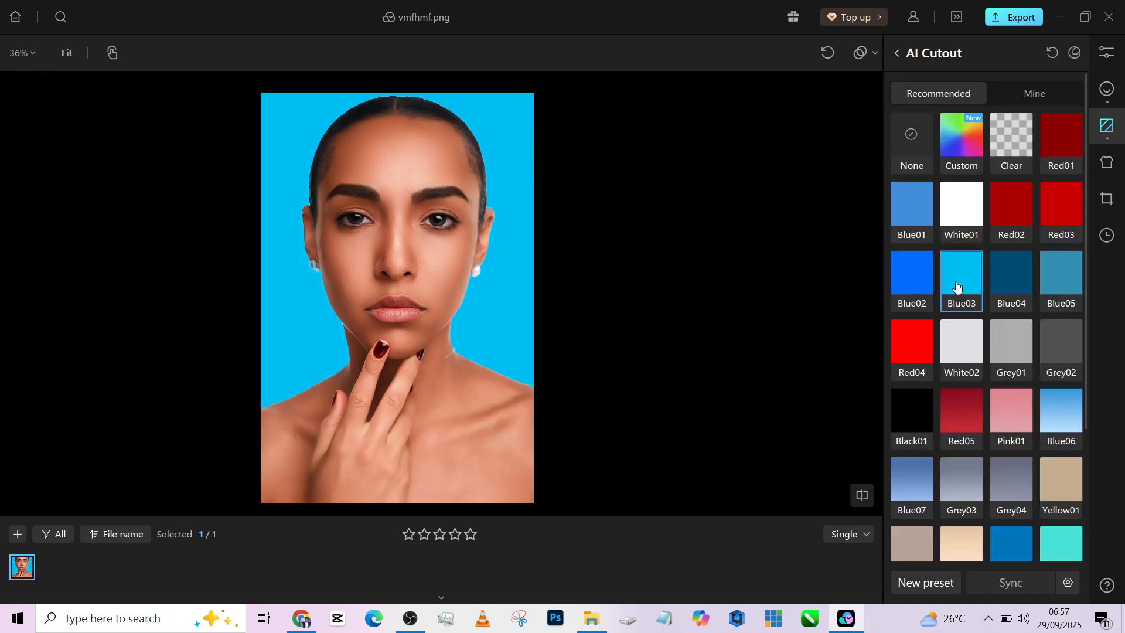
pyautogui.click(1005, 273)
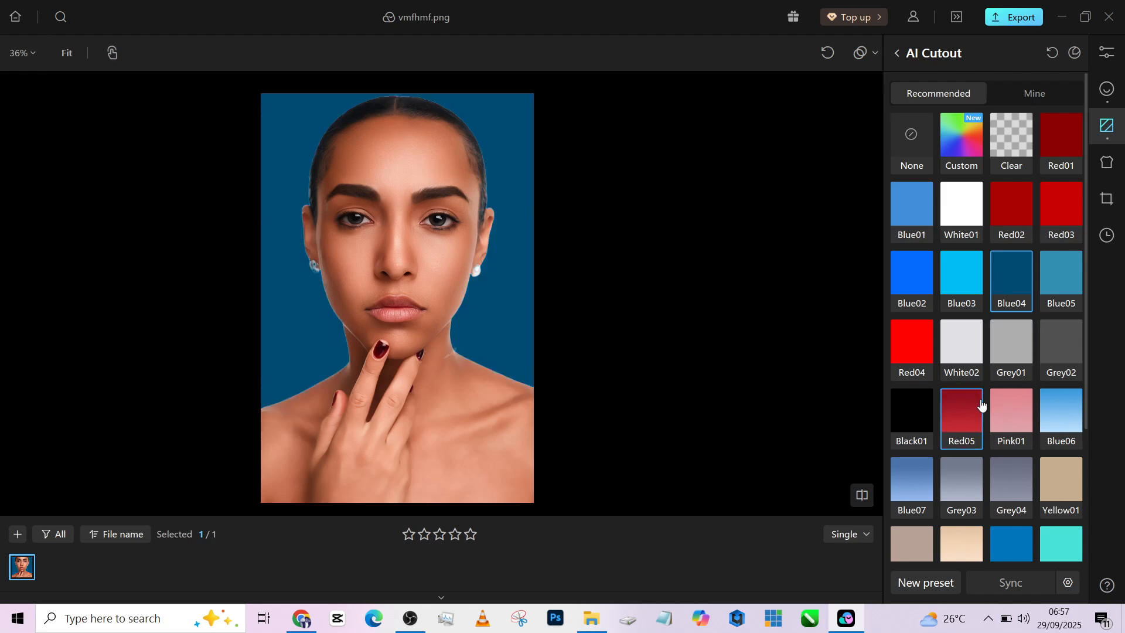
pyautogui.click(963, 352)
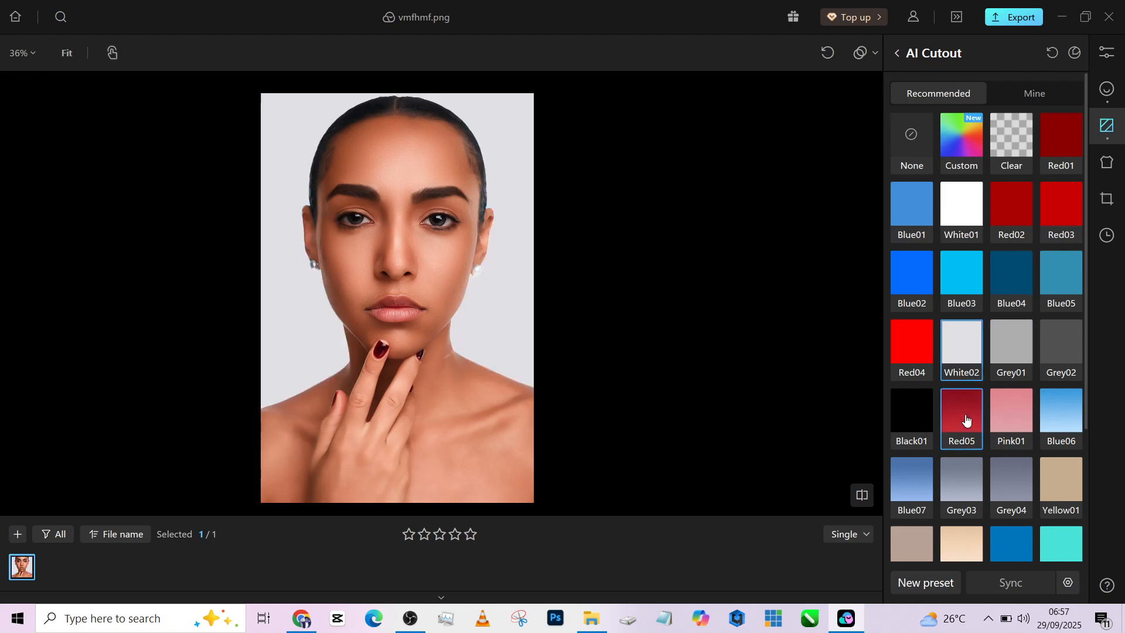
pyautogui.click(1018, 414)
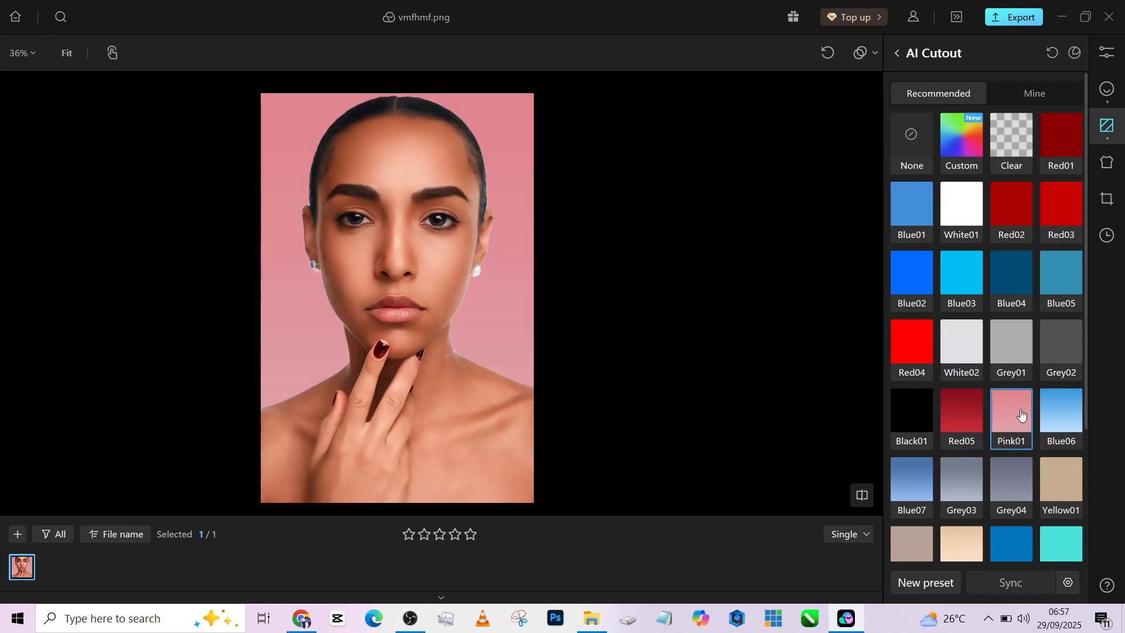
pyautogui.click(916, 204)
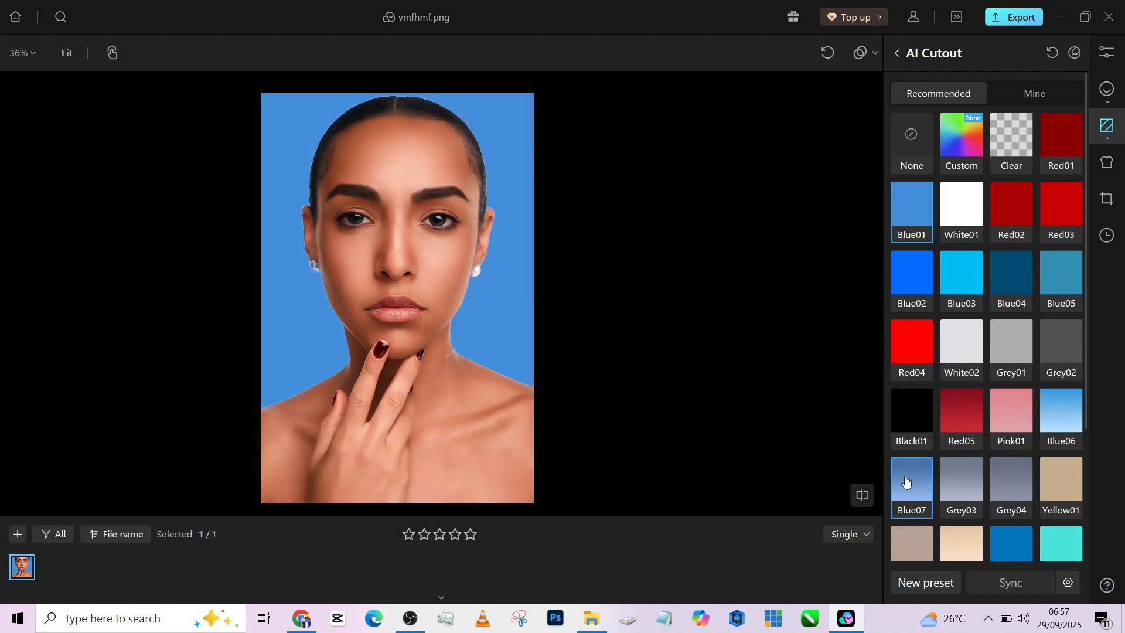
pyautogui.click(905, 482)
pyautogui.click(1020, 486)
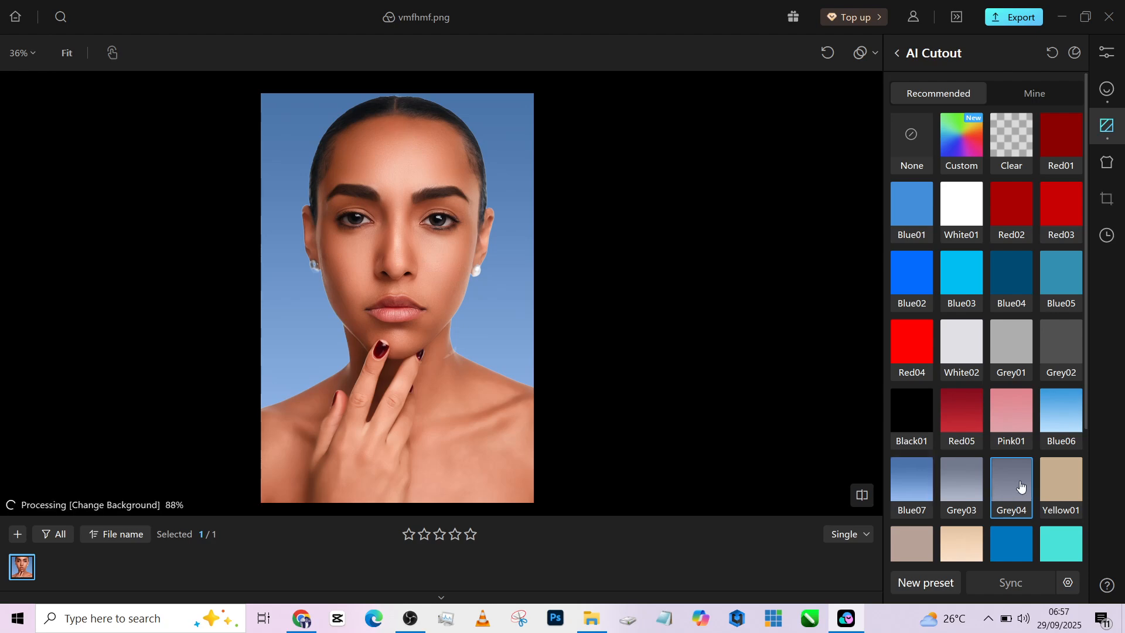
pyautogui.click(962, 202)
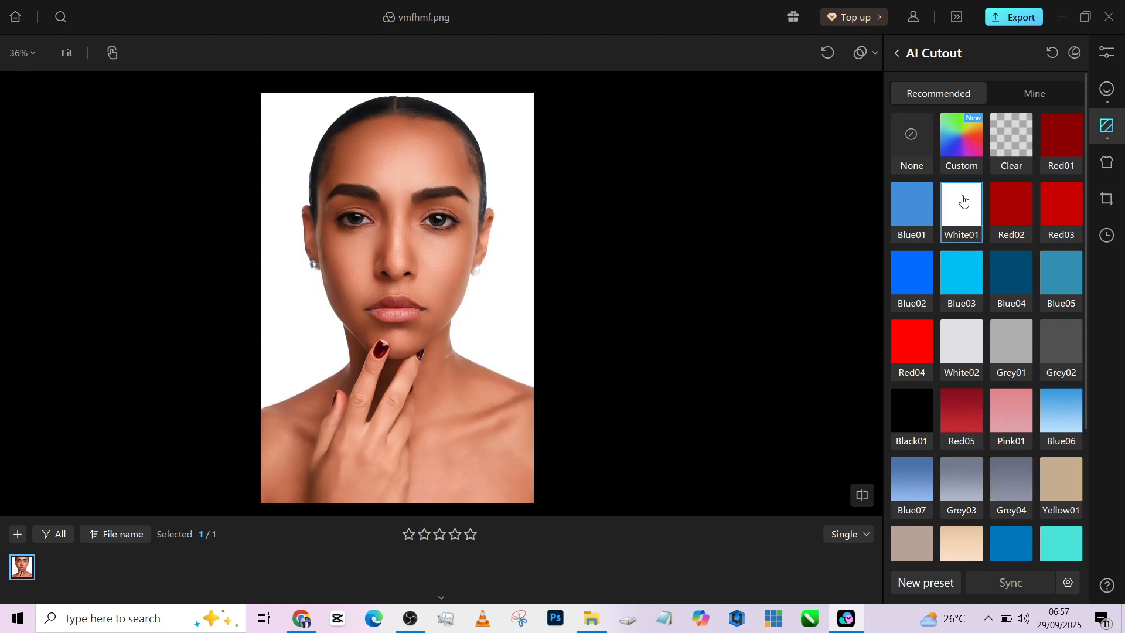
# Return to the Retouch settings and compare the edited portrait with the original image
pyautogui.click(1104, 104)
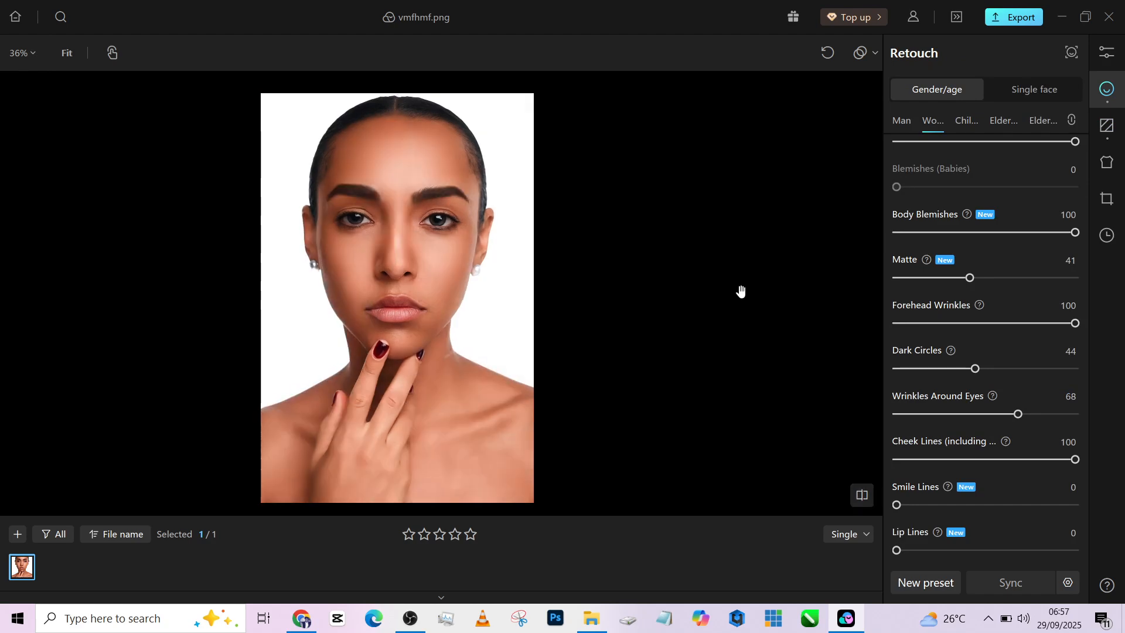
pyautogui.press('space')
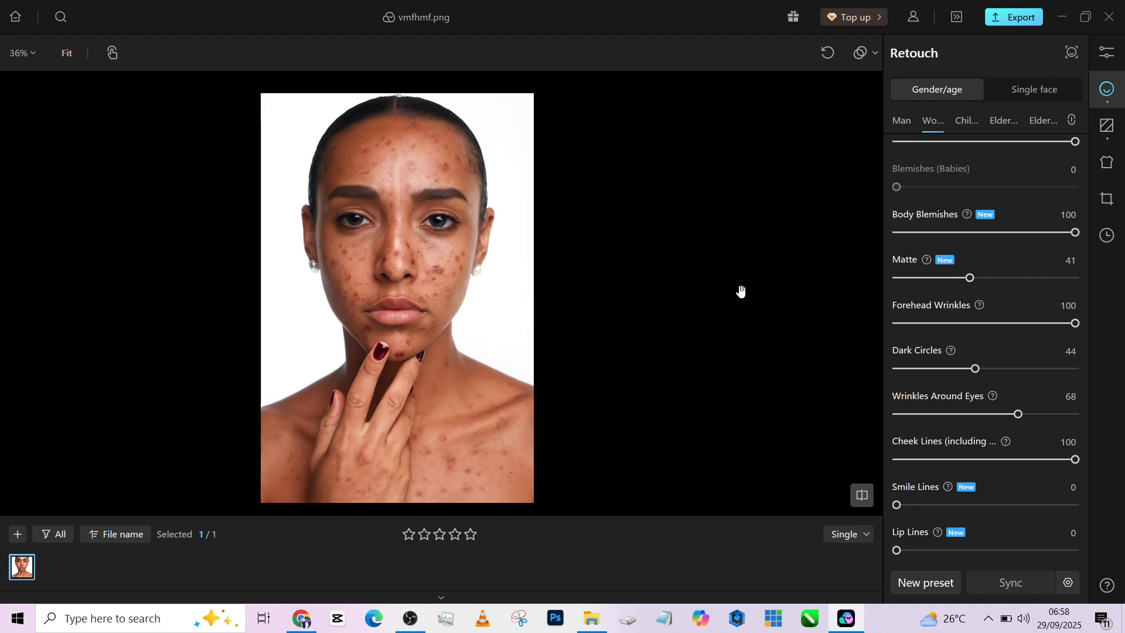